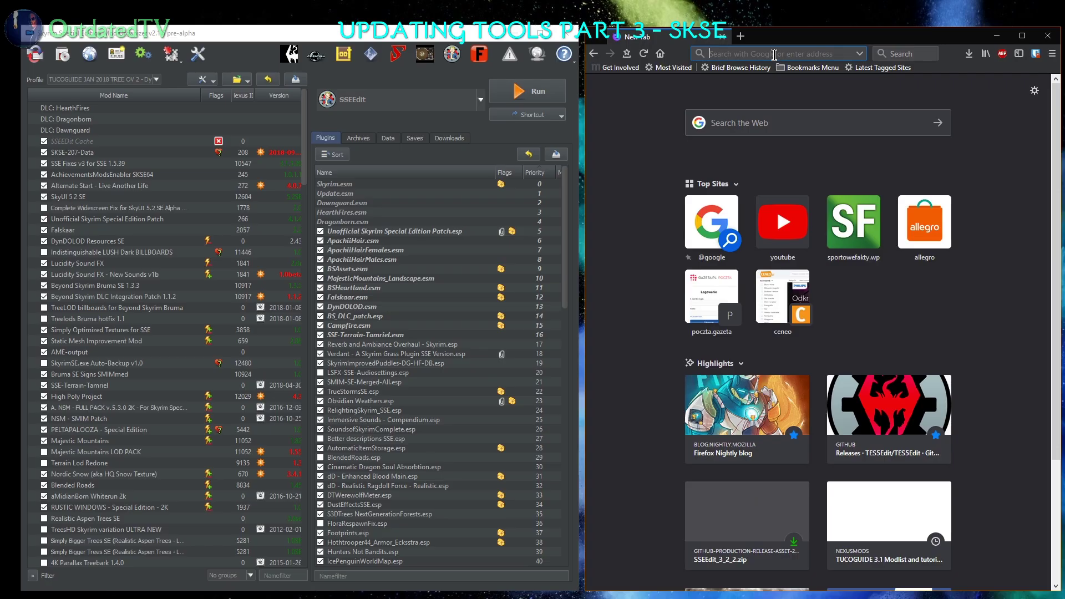
- Search the web for "skse" and open the Skyrim Script Extender (SKSE) site from the results
left_click(774, 54)
type("skse")
key("Return")
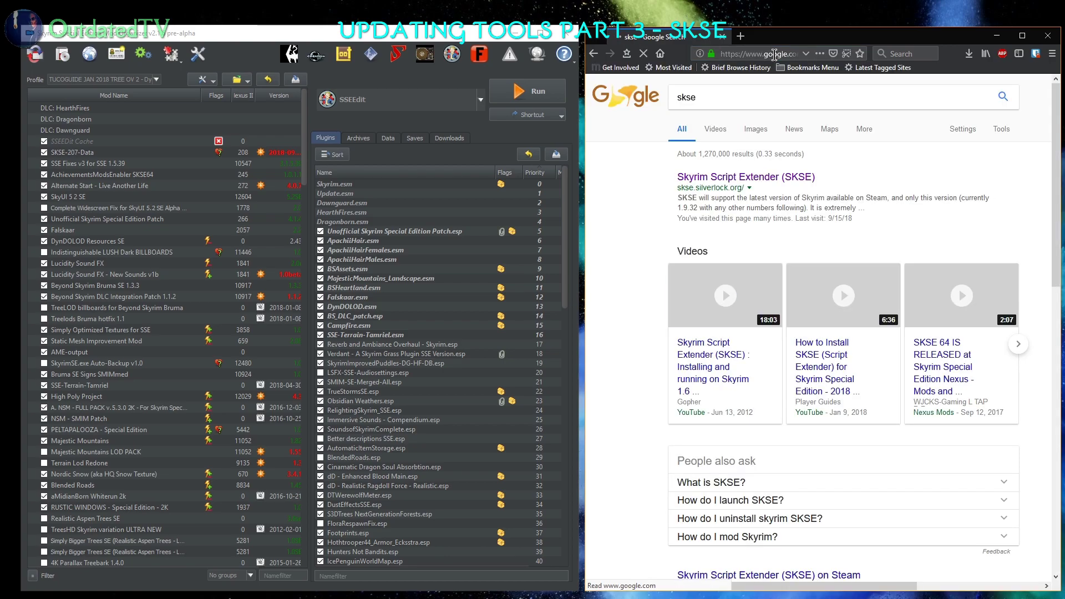
left_click(769, 178)
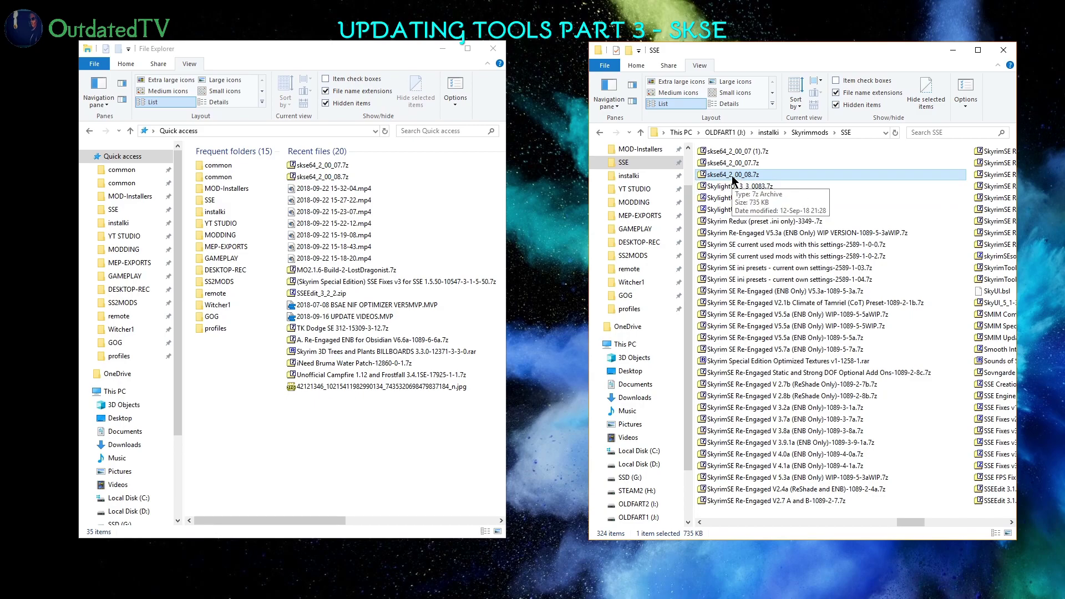
- Open the skse64_2_00_08.7z archive from the SSE folder and enter its skse64_2_00_08 folder
double_click(748, 175)
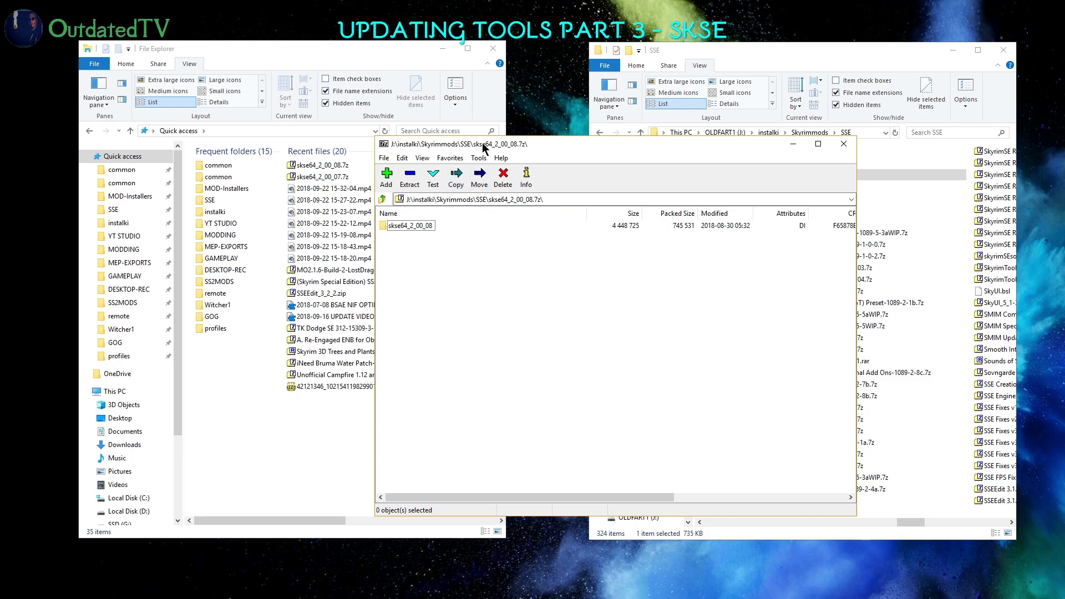
left_click_drag(486, 144, 629, 149)
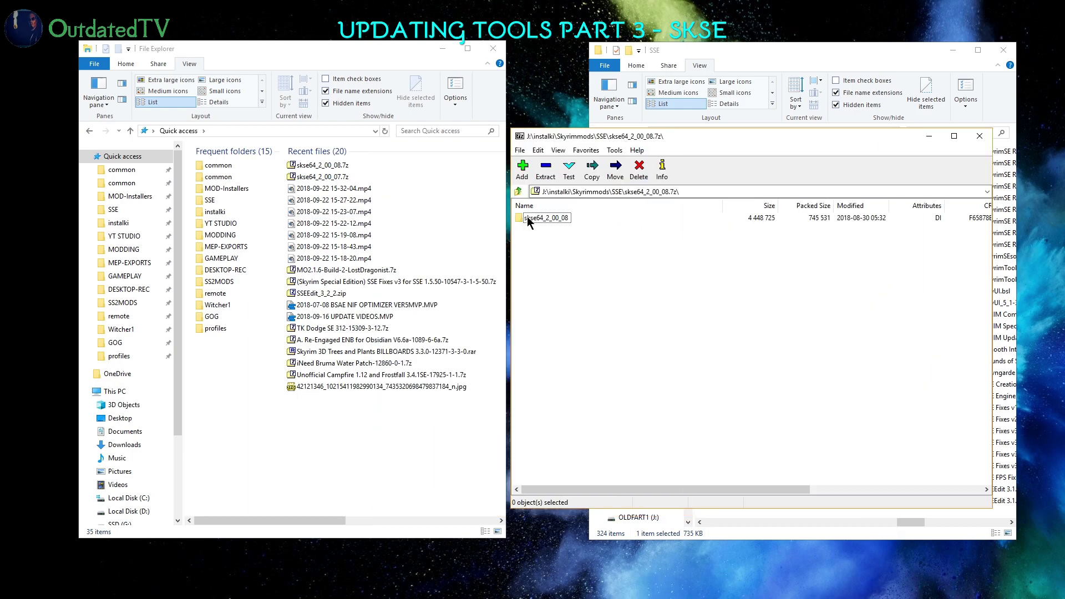
left_click(564, 215)
double_click(548, 218)
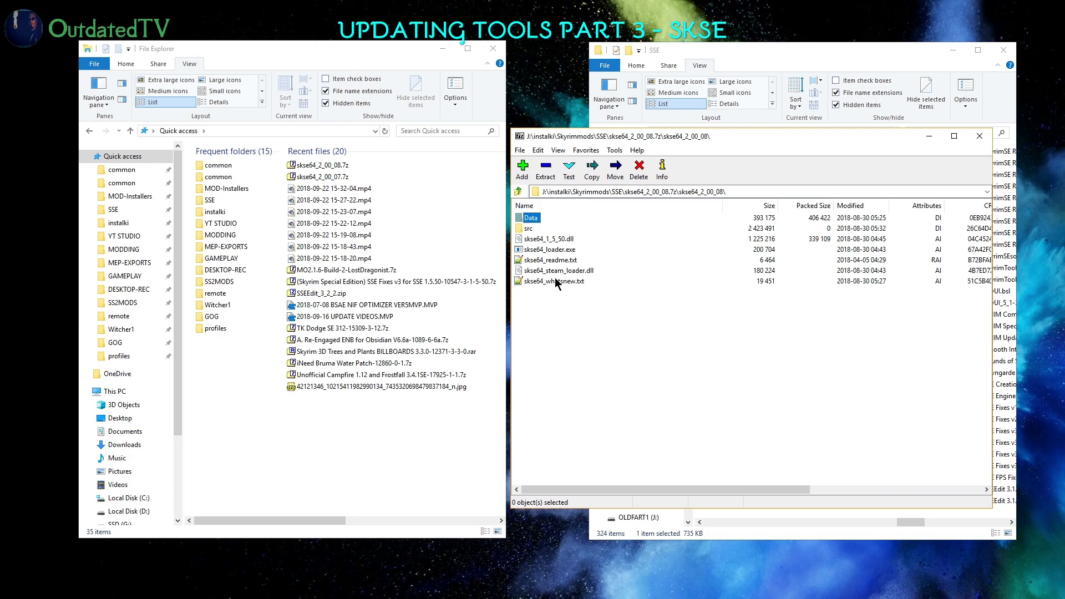
- Select the five loose files in the archive, from skse64_1_5_50.dll through skse64_whatsnew.txt
left_click(548, 239)
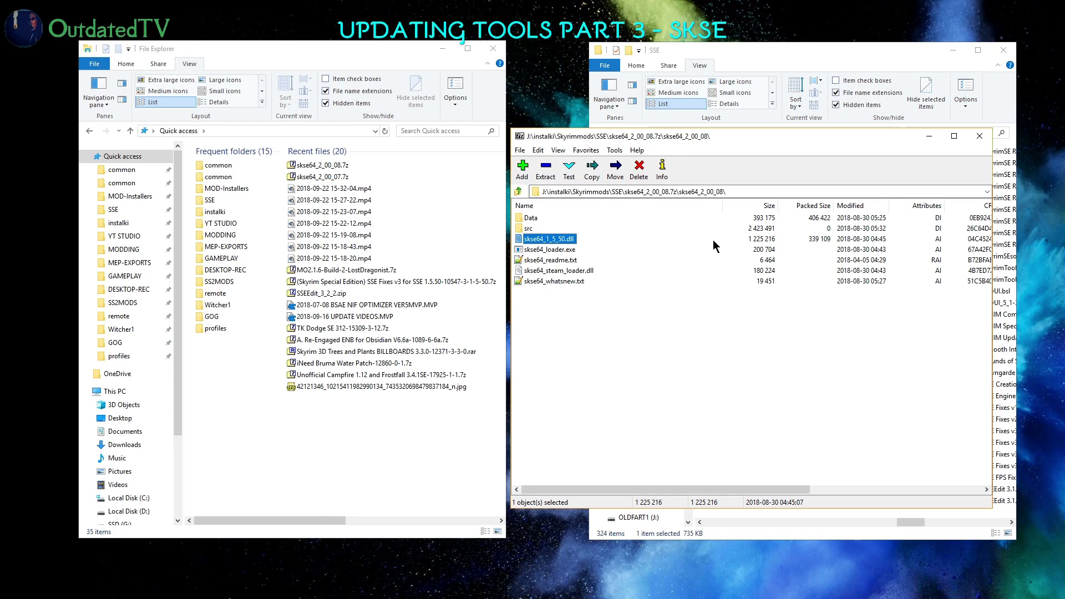
key("shift+Down")
key("shift+Down")
key("shift+Down")
key("shift+Down")
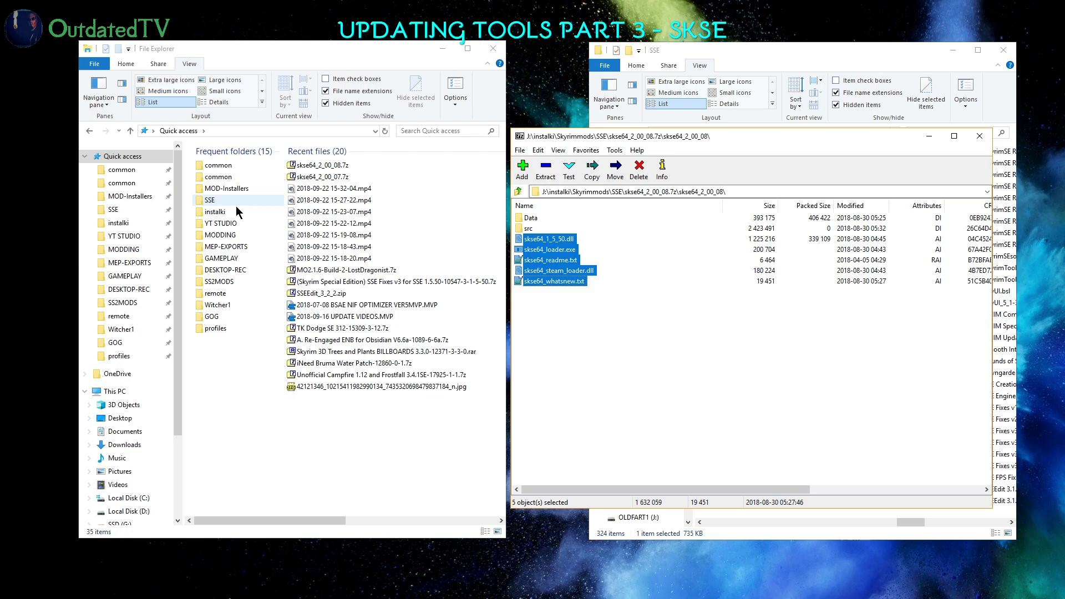
- Open the Skyrim Special Edition game folder inside steamapps\common and locate its existing skse64 files
left_click(126, 174)
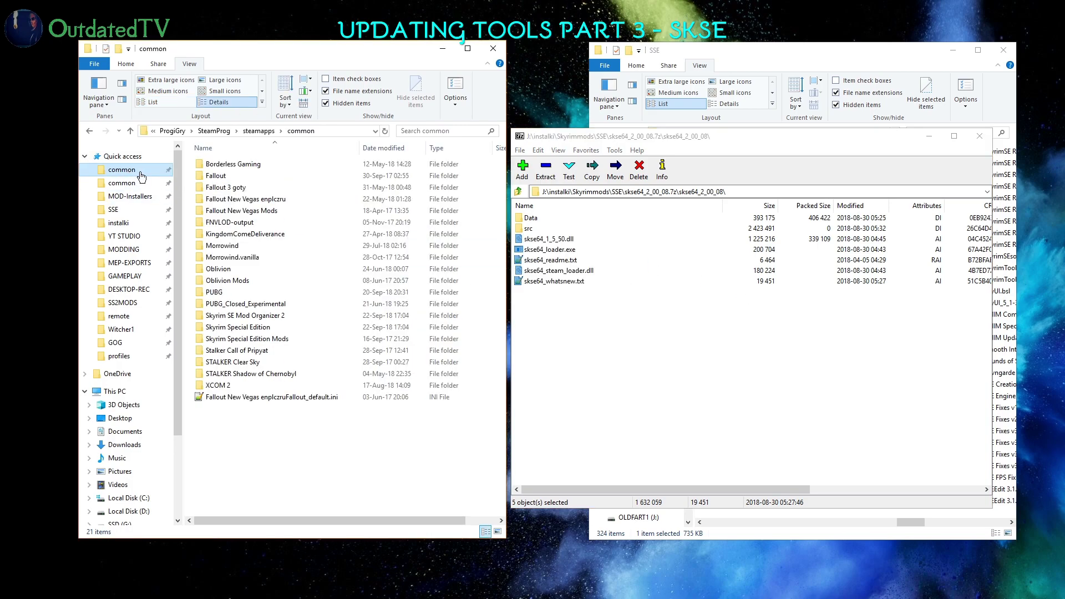
double_click(267, 328)
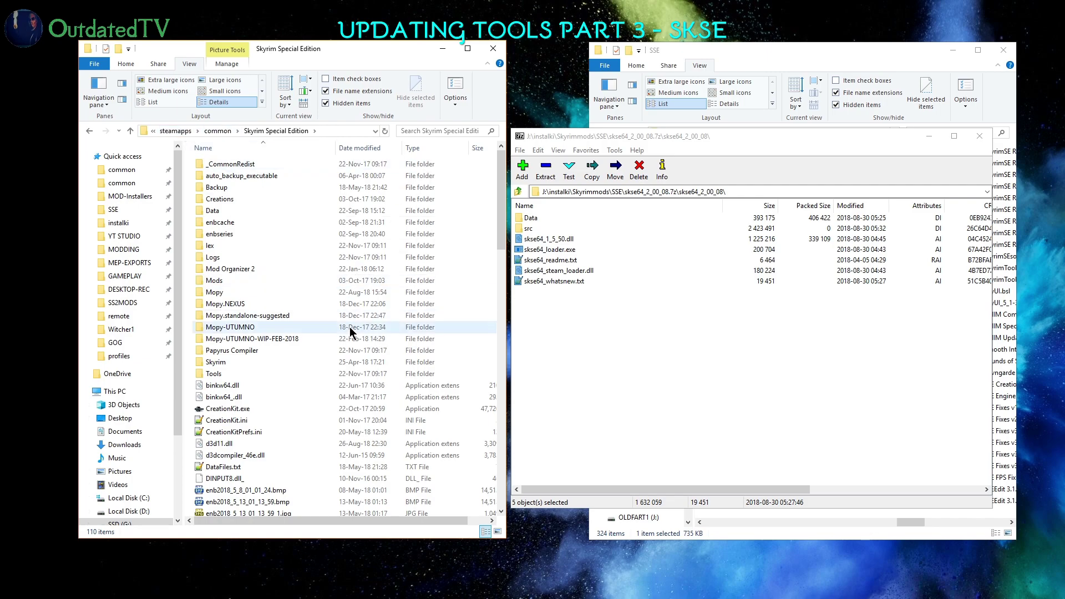
scroll(369, 315, "down", 1)
scroll(369, 315, "down", 20)
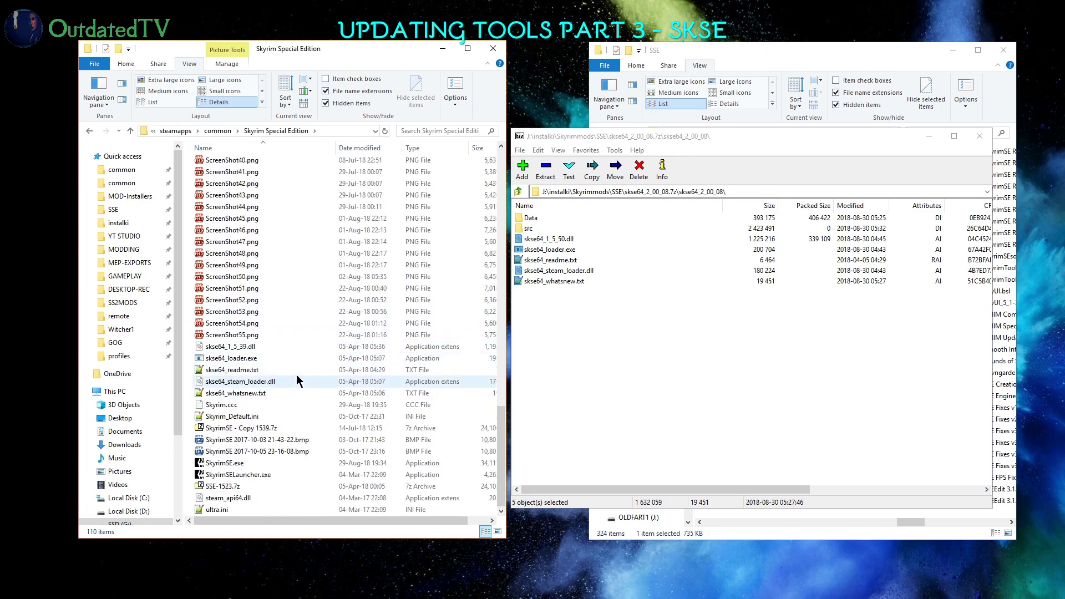
- Delete the five old SKSE files from the game folder, from skse64_1_5_39.dll through skse64_whatsnew.txt
left_click(238, 346)
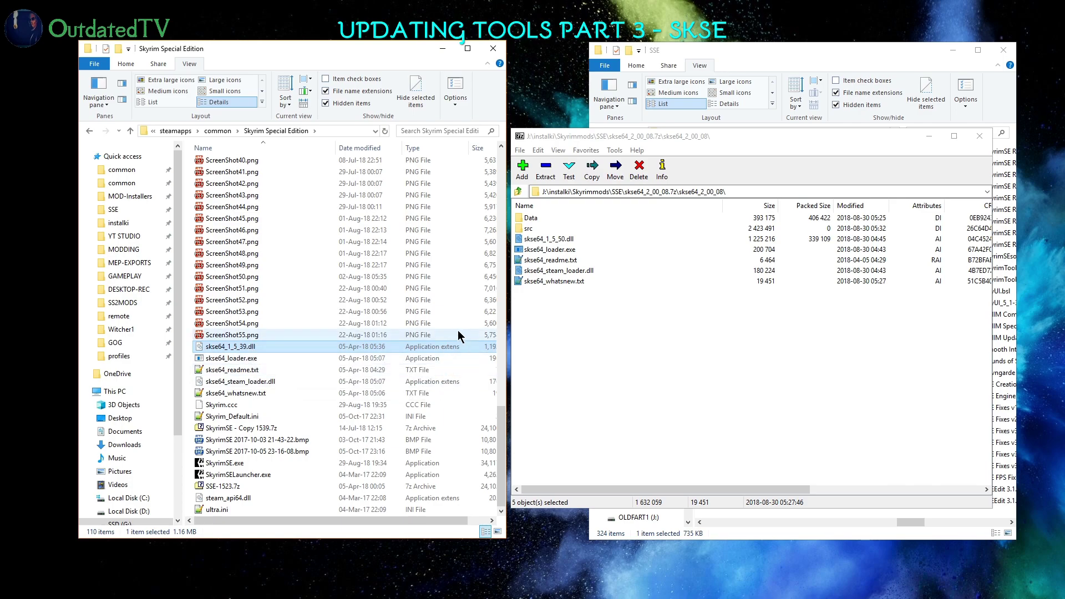
key("shift+Down")
key("shift+Down")
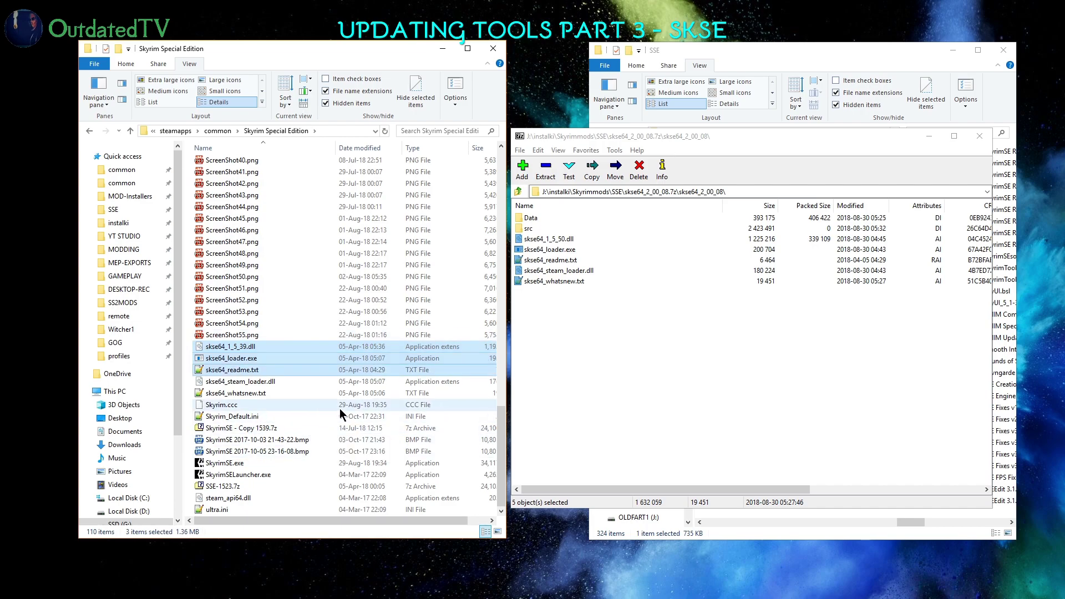
key("shift+Down")
key("shift+Down")
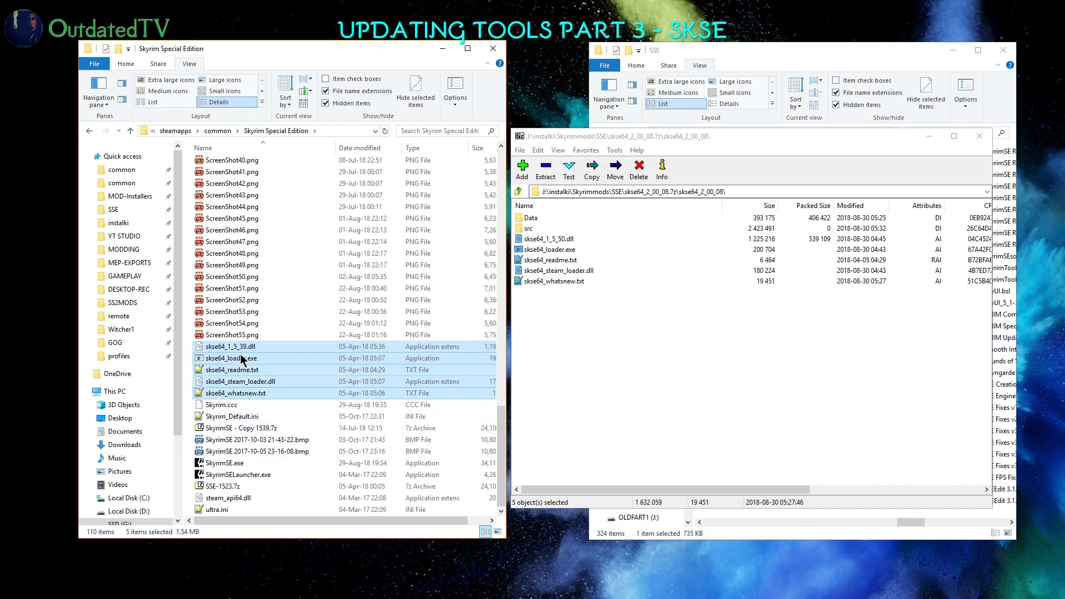
left_click_drag(242, 359, 582, 240)
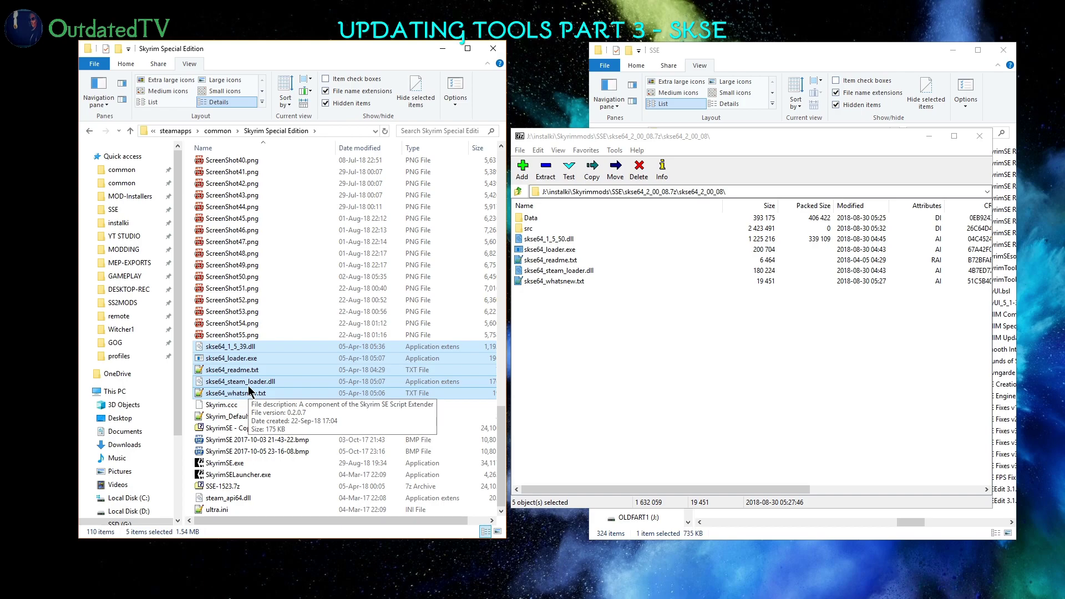
key("Delete")
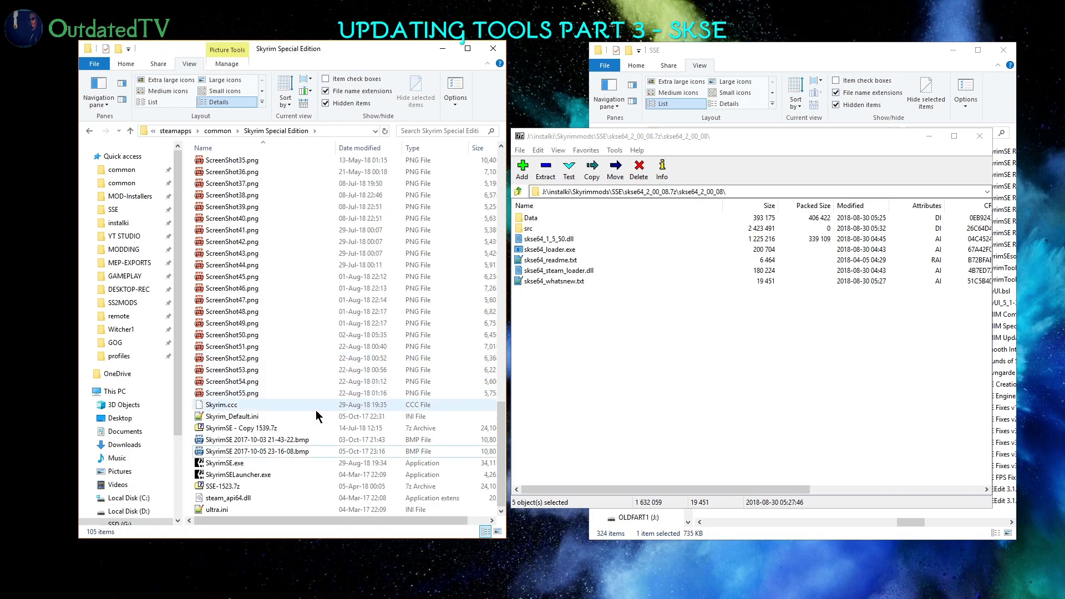
- Extract the five selected skse64 files from the archive into the Skyrim Special Edition folder
left_click(577, 140)
left_click_drag(552, 273, 312, 425)
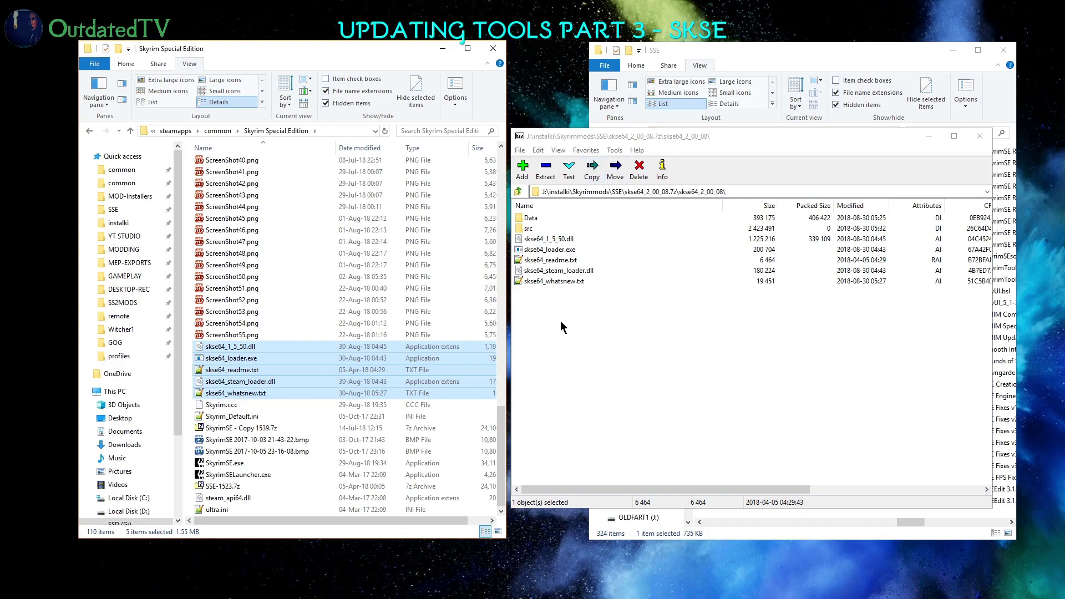
- Create a folder named SKSE-Data-208 in the Skyrimmods\SSE folder and open it
left_click(524, 219)
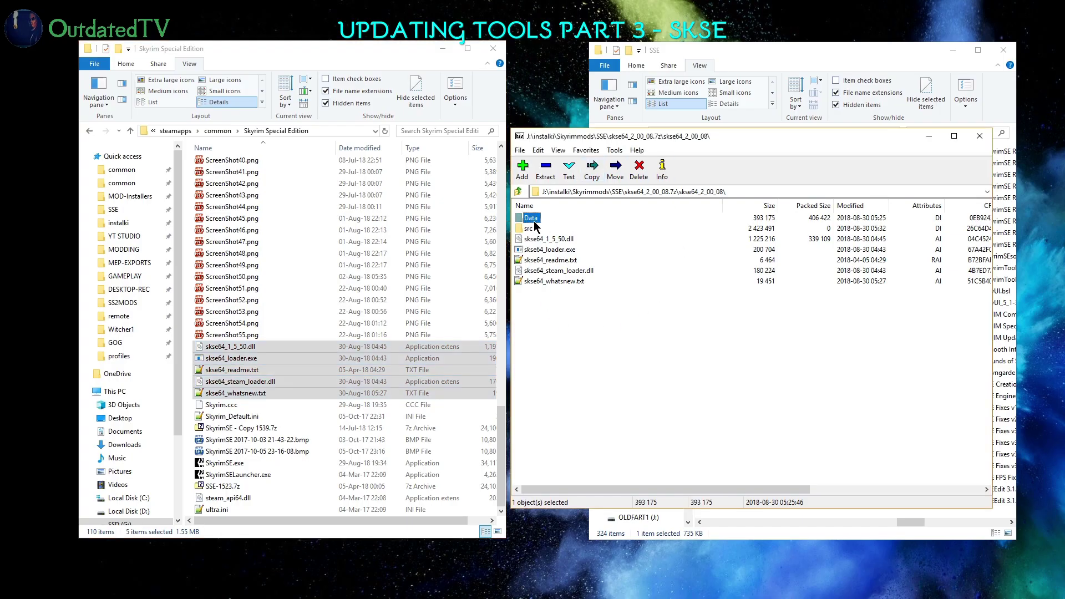
left_click(113, 212)
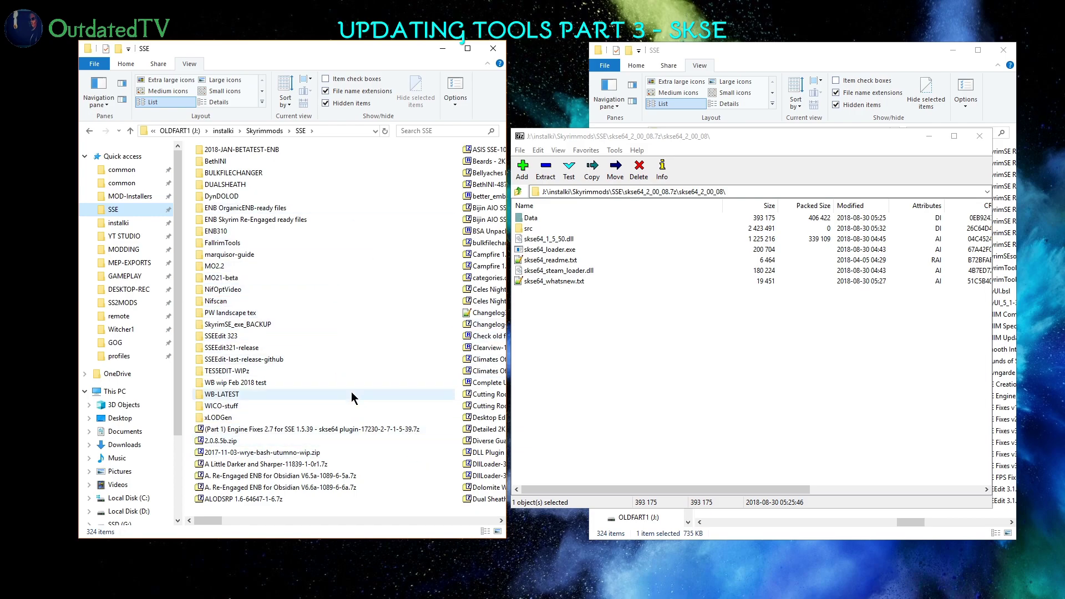
right_click(370, 453)
mouse_move(452, 597)
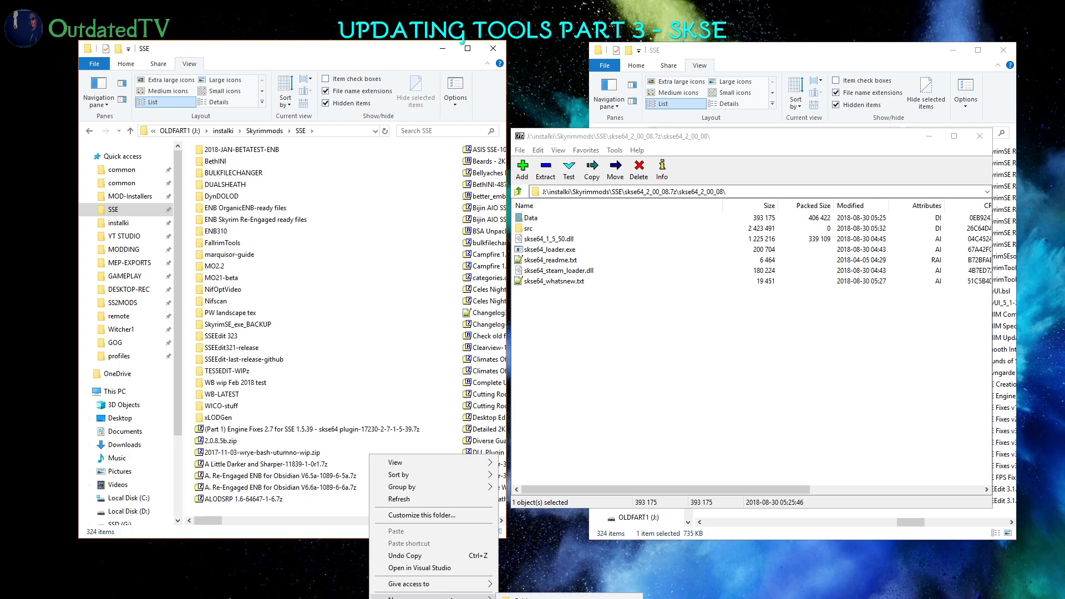
left_click(549, 594)
type("SKS")
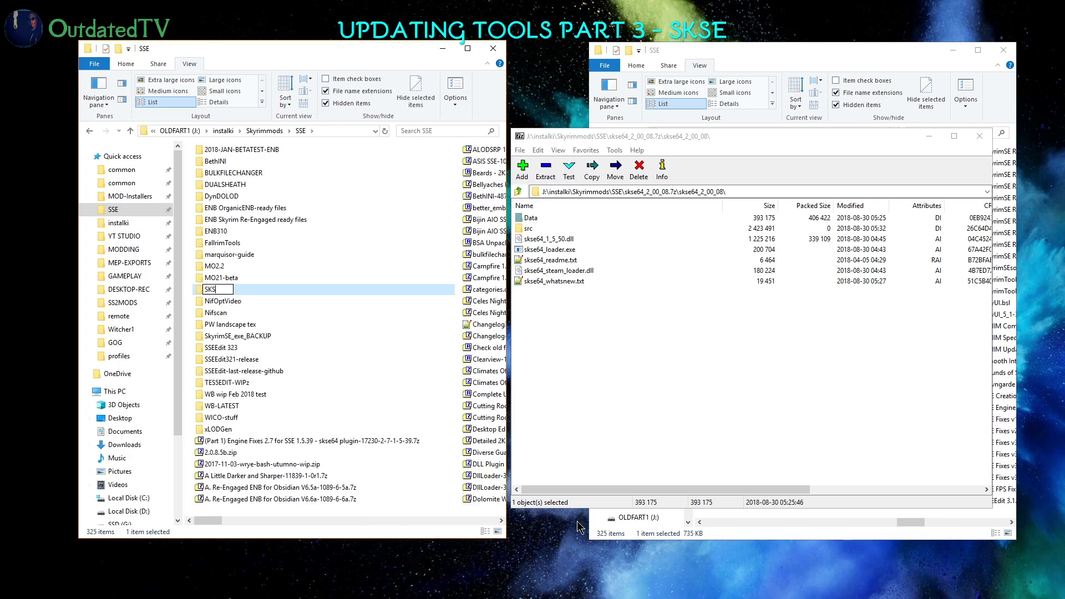
type("E-D")
type("ata-209")
key("Return")
key("Return")
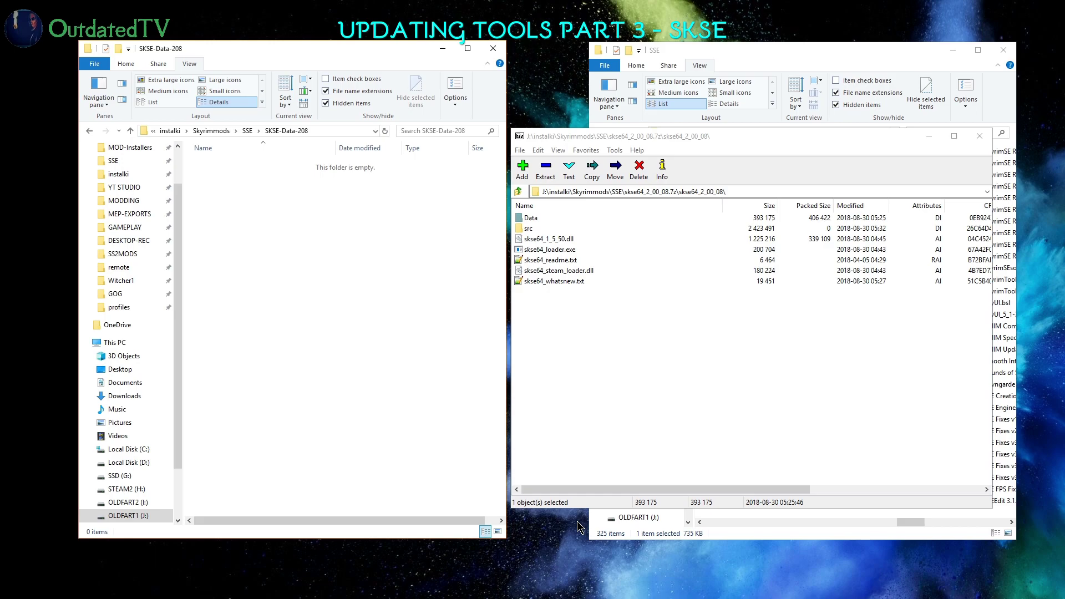
- Extract the Scripts folder from the archive's Data folder into SKSE-Data-208
left_click(570, 315)
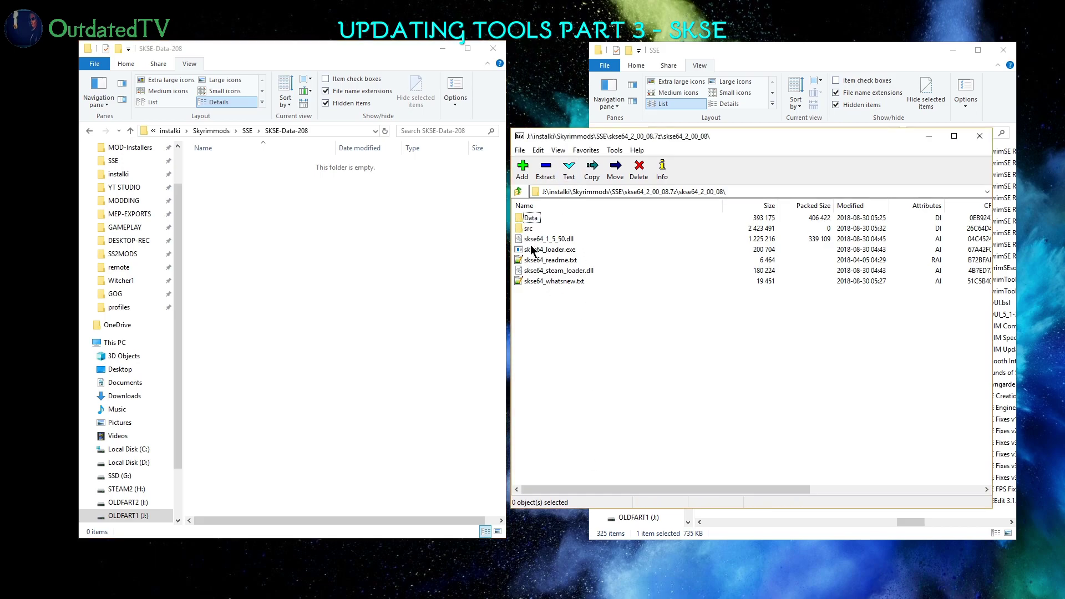
double_click(531, 218)
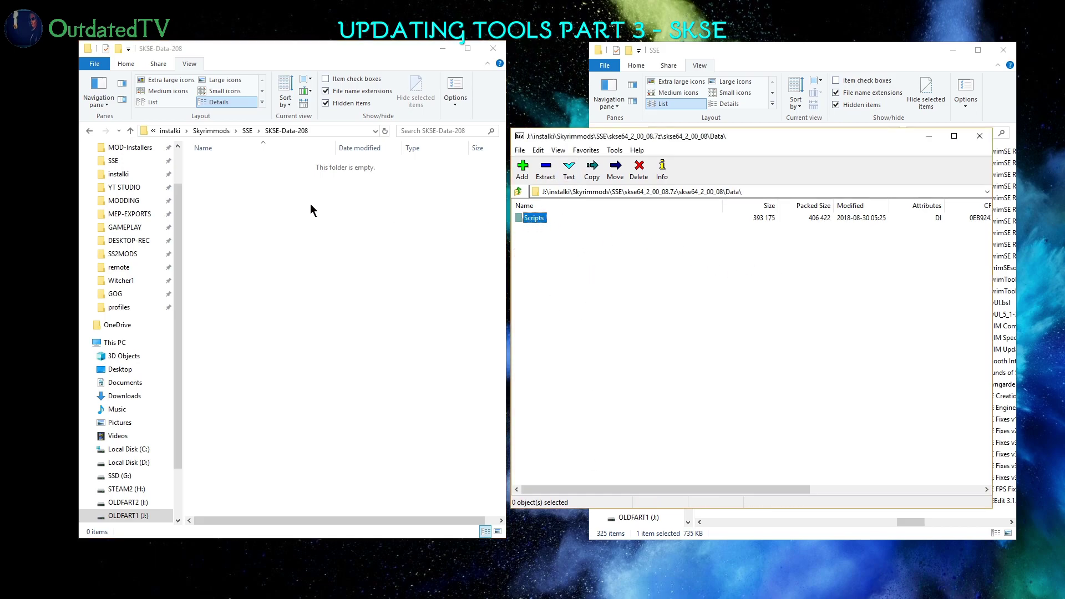
right_click(604, 268)
left_click_drag(534, 218, 240, 213)
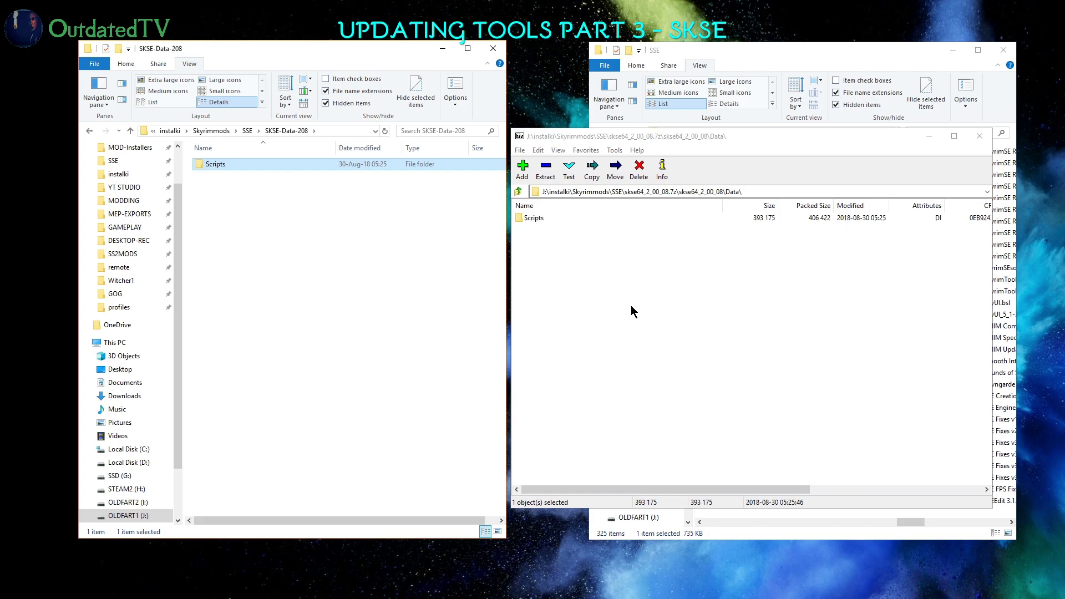
- Compress the Scripts folder with 7-Zip into a 7z archive named SKSE-Data-208
right_click(211, 164)
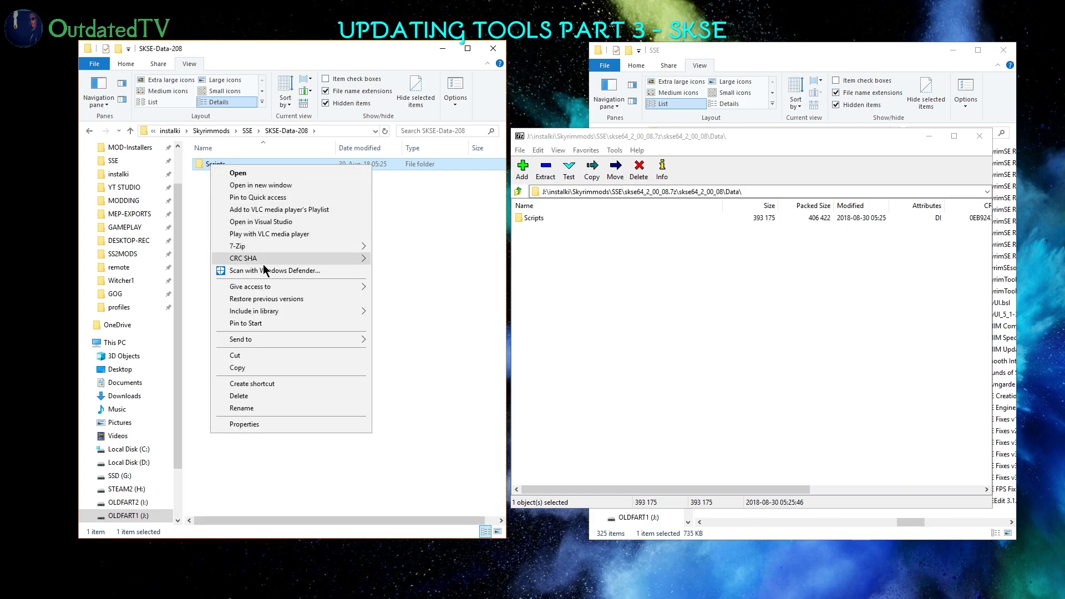
mouse_move(271, 246)
left_click(420, 249)
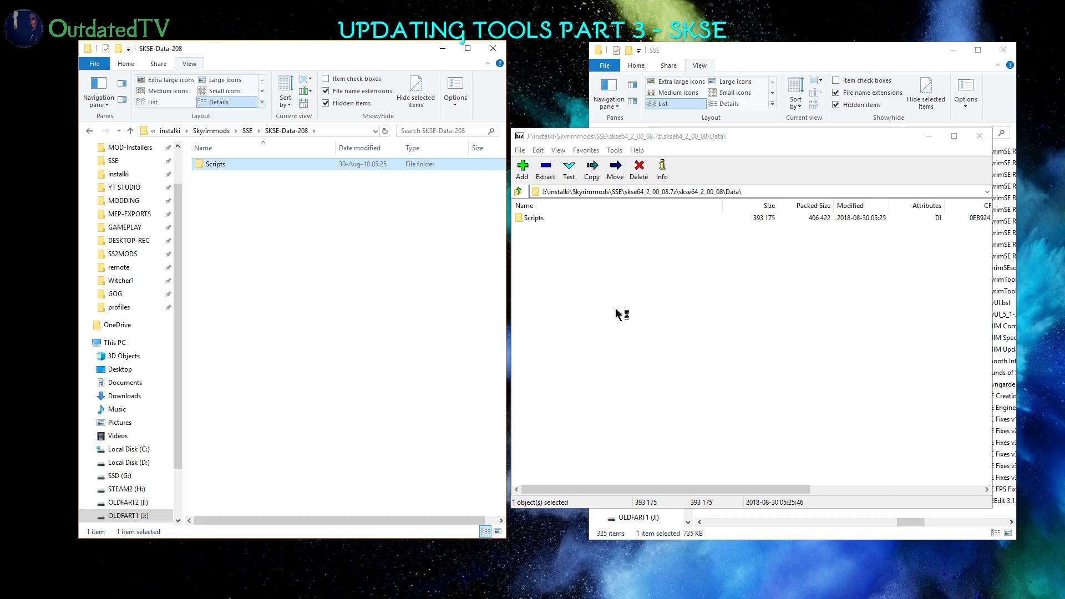
left_click(795, 261)
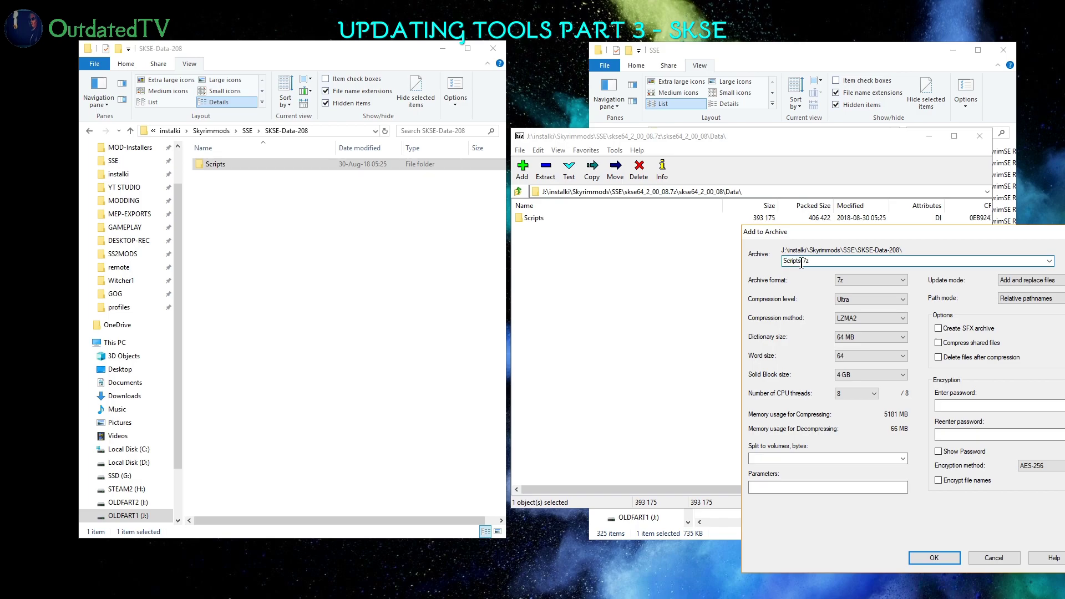
double_click(800, 262)
type("SKSE-Data-208")
key("Return")
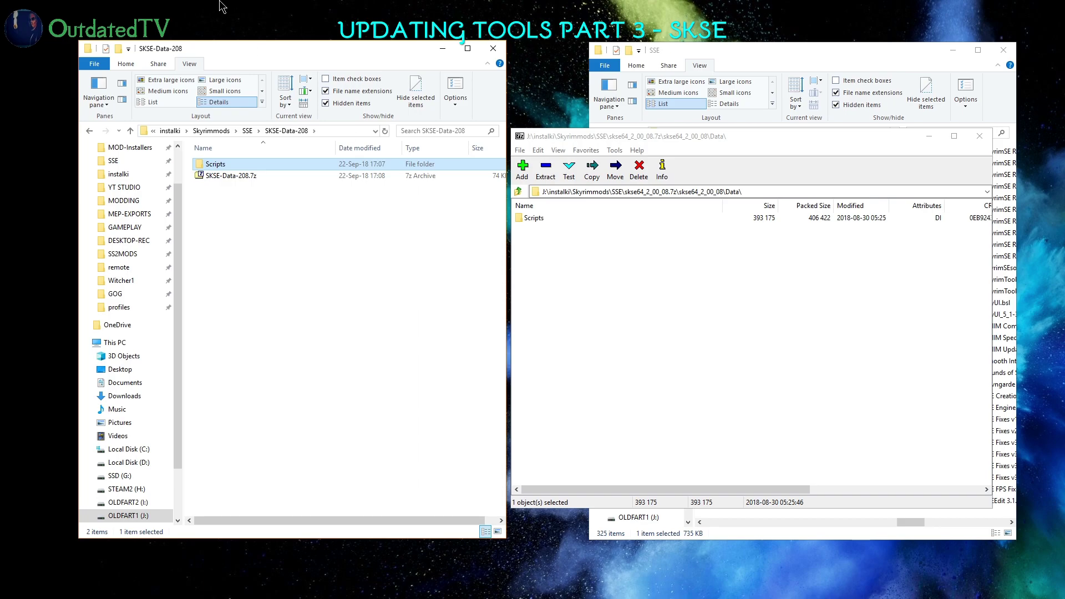
- Select SKSE-Data-208.7z, then open the M O SkyrimSE folder inside MOD-Installers
left_click(245, 177)
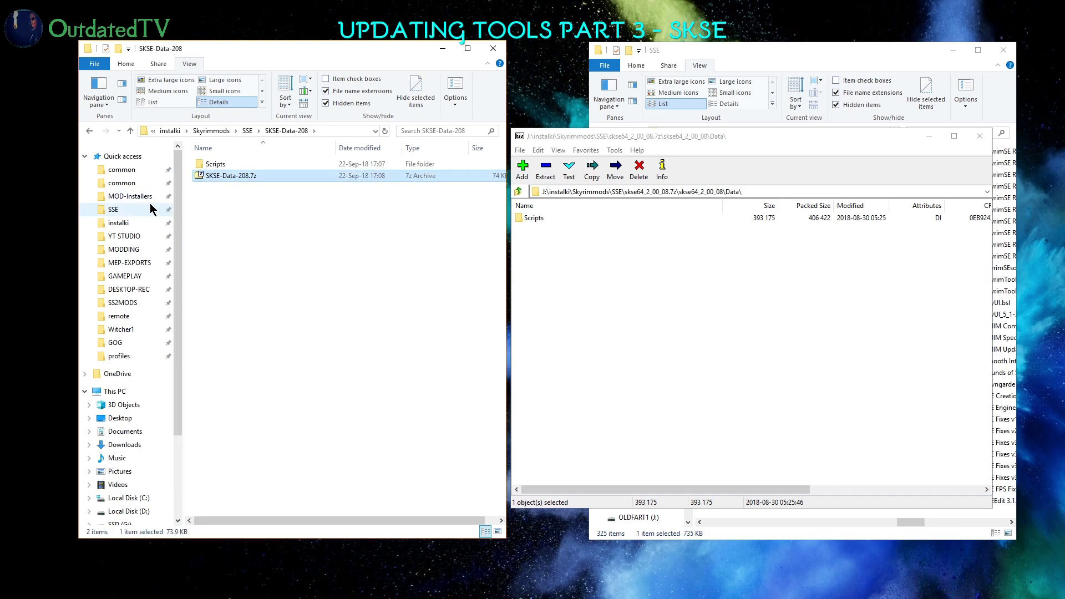
left_click(113, 197)
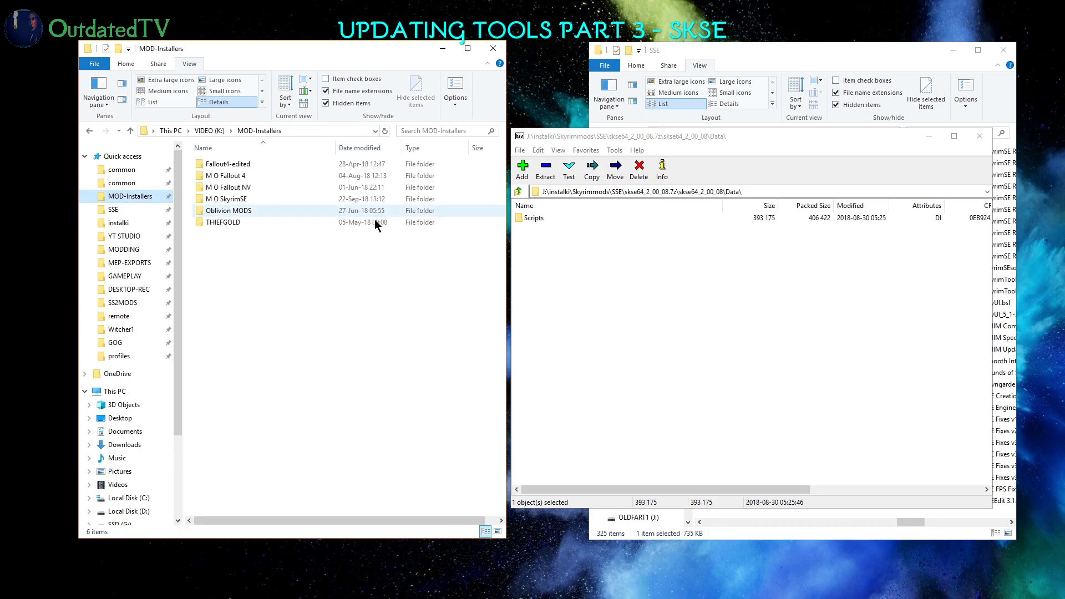
double_click(234, 201)
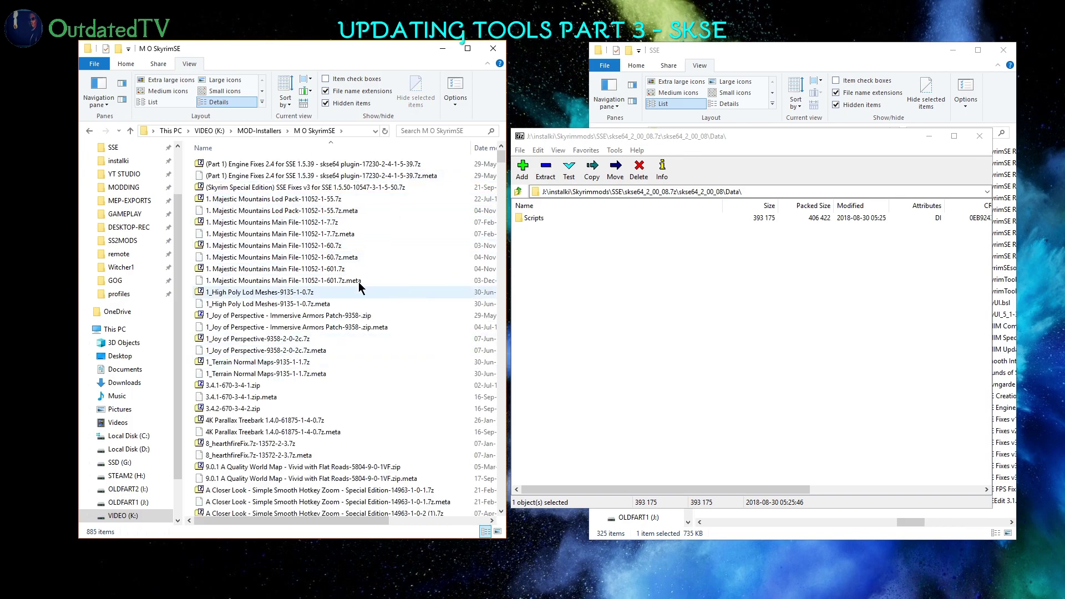
left_click(342, 134)
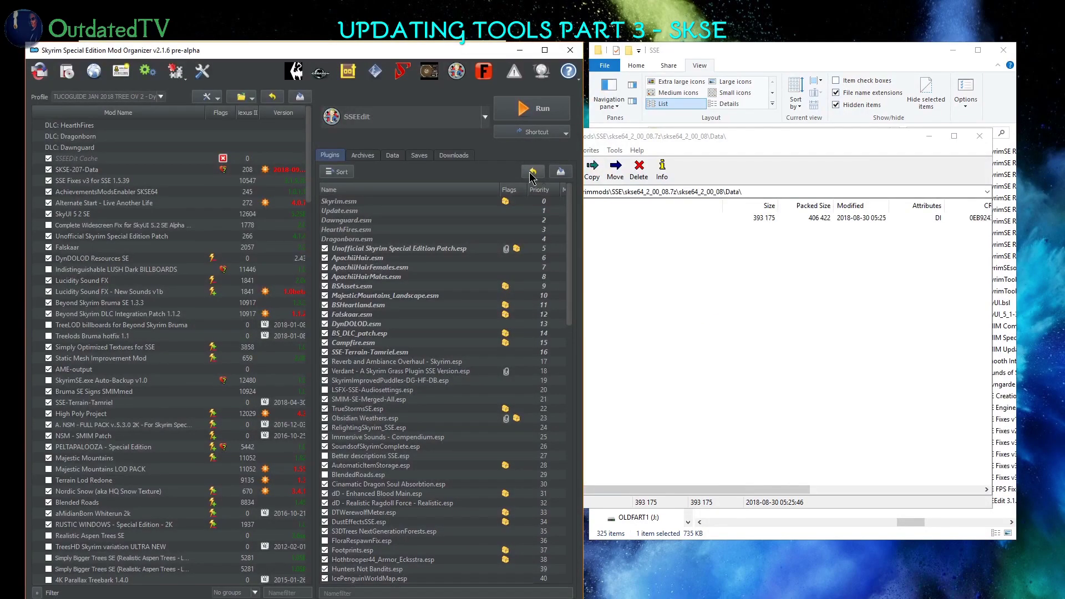
- In Mod Organizer, check the configured downloads directory in the path settings and leave without changes
left_click(202, 71)
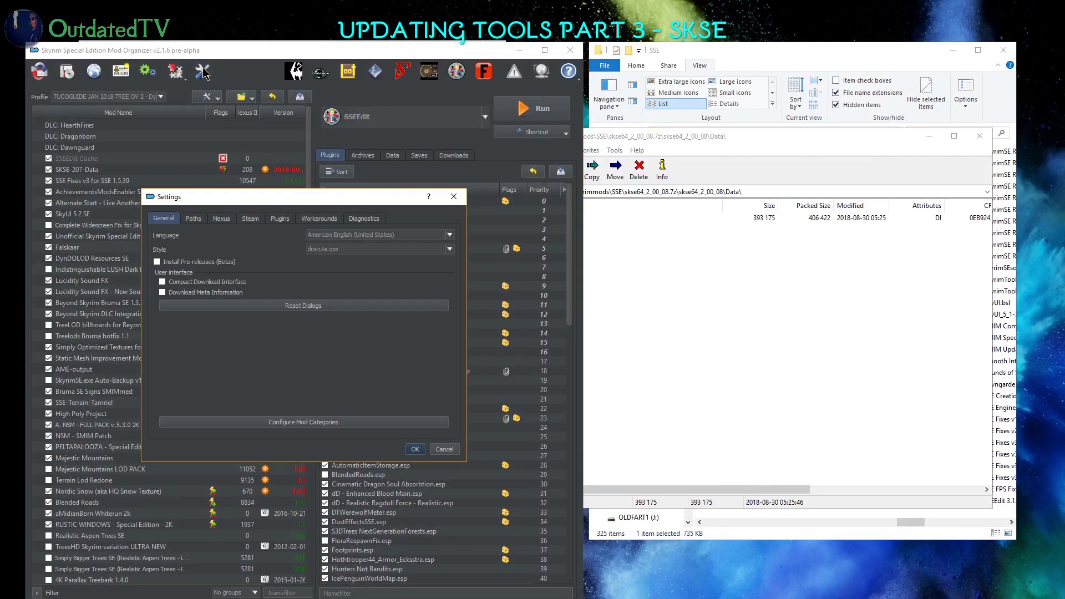
left_click(194, 220)
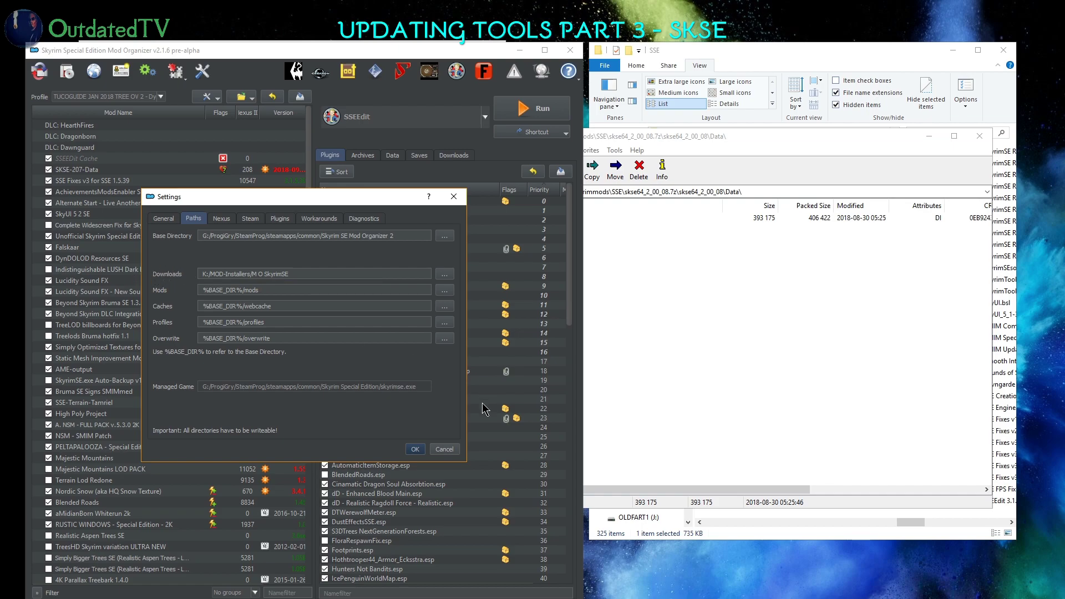
left_click(442, 450)
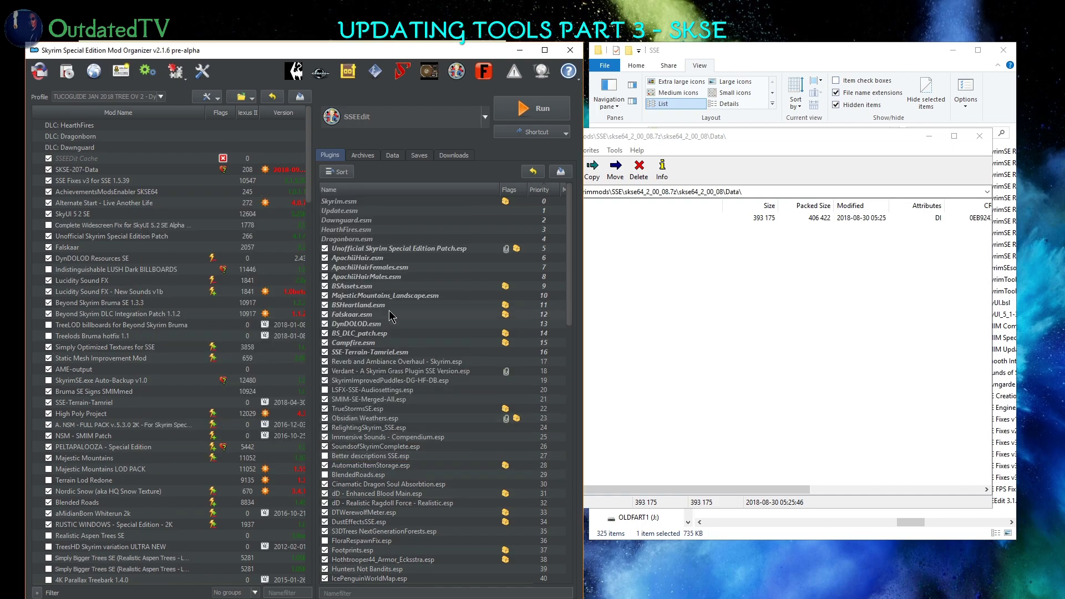
- Paste the copied SKSE-Data-208.7z archive into the M O SkyrimSE downloads folder
left_click(519, 49)
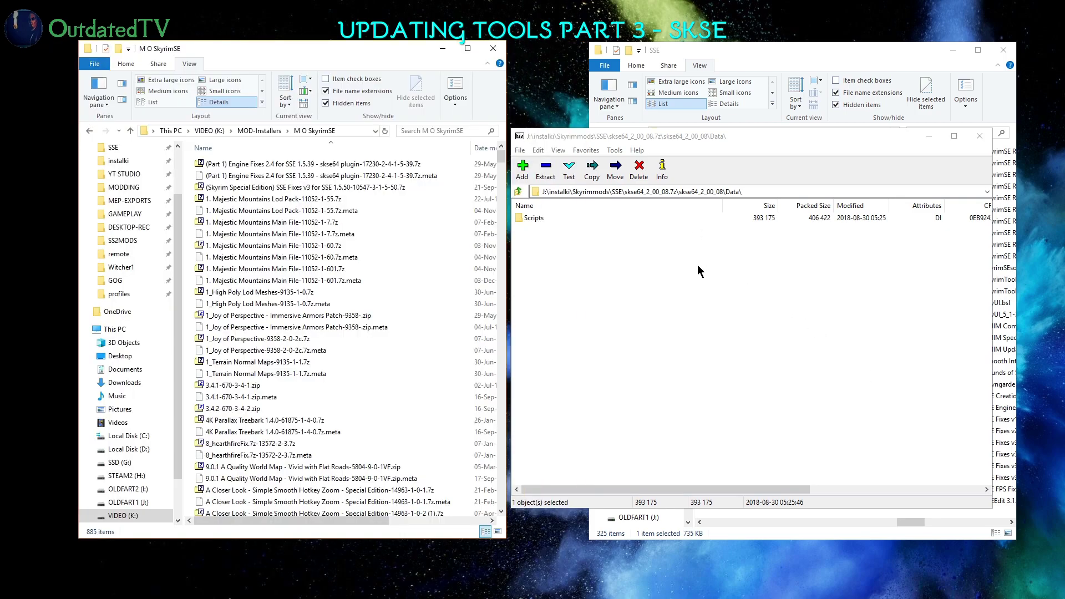
left_click(361, 223)
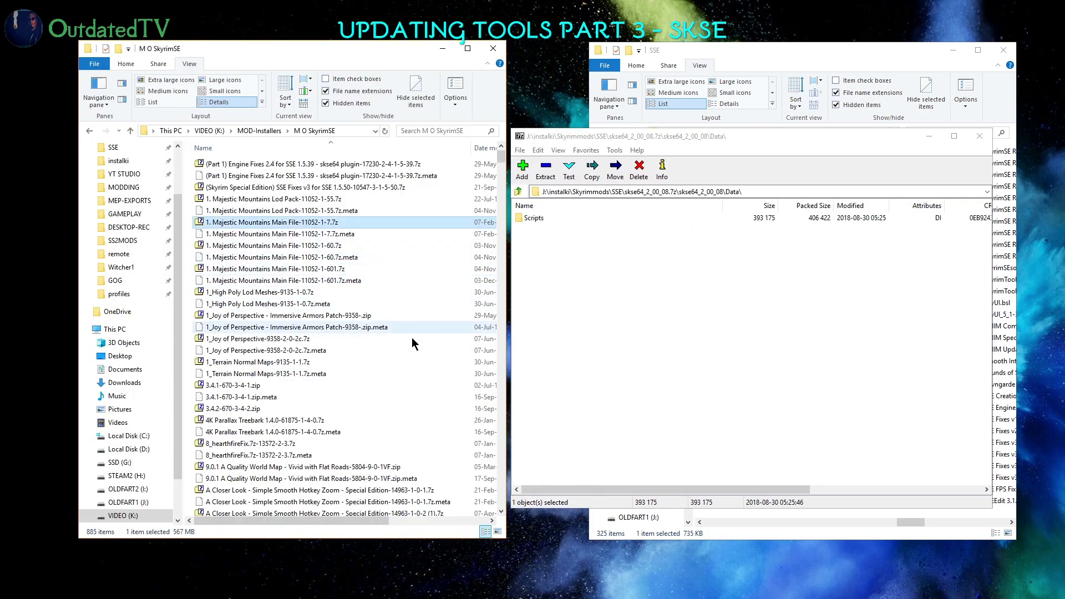
key("ctrl+v")
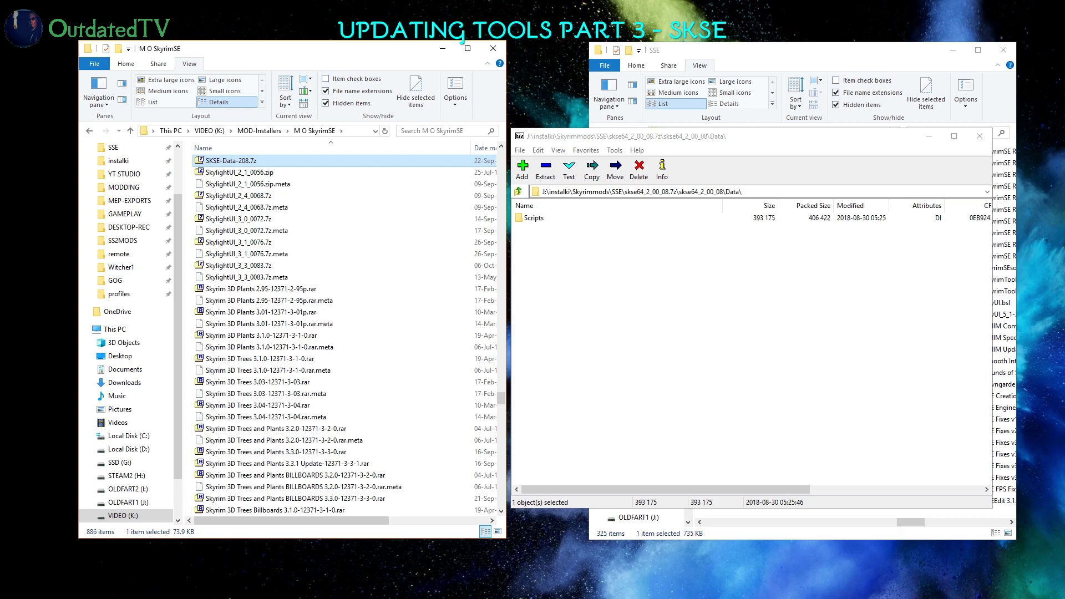
- In Mod Organizer, display the downloads list and remove the SKSE-207-Data mod
key("alt+Tab")
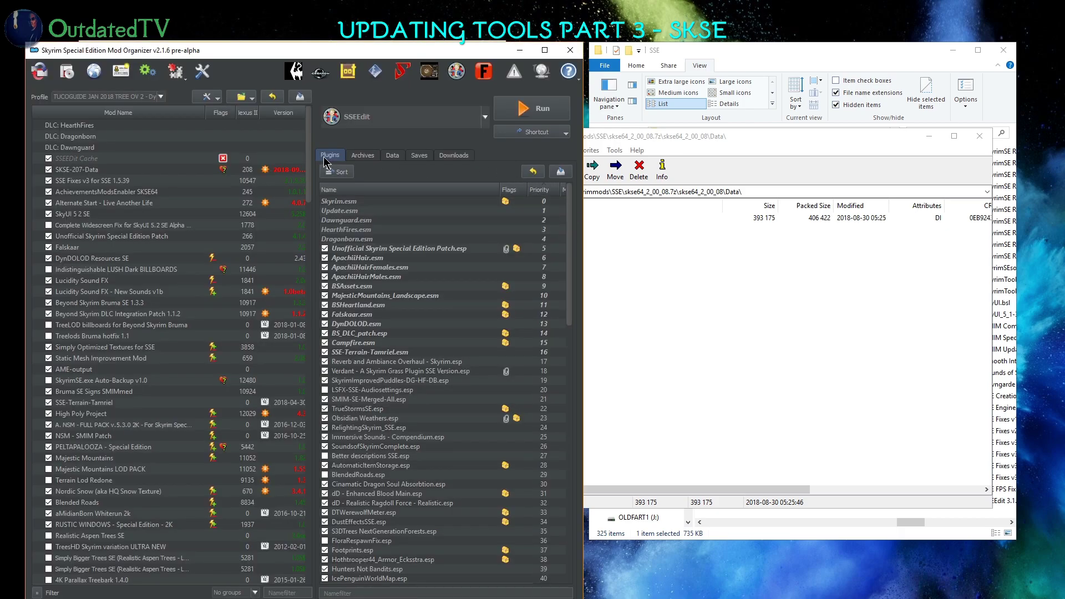
left_click(454, 155)
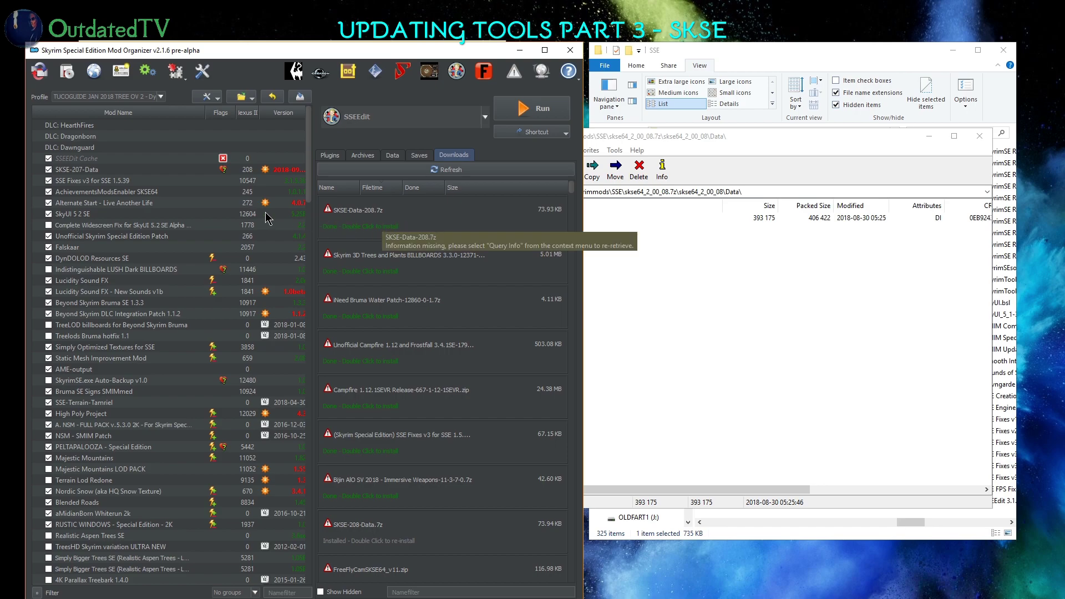
left_click(94, 175)
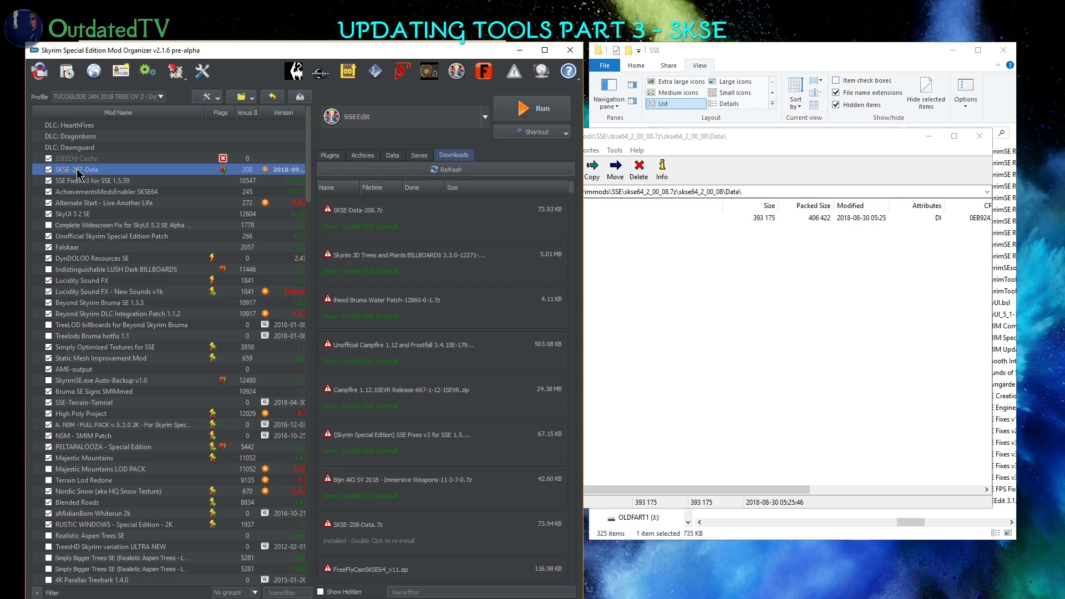
right_click(81, 171)
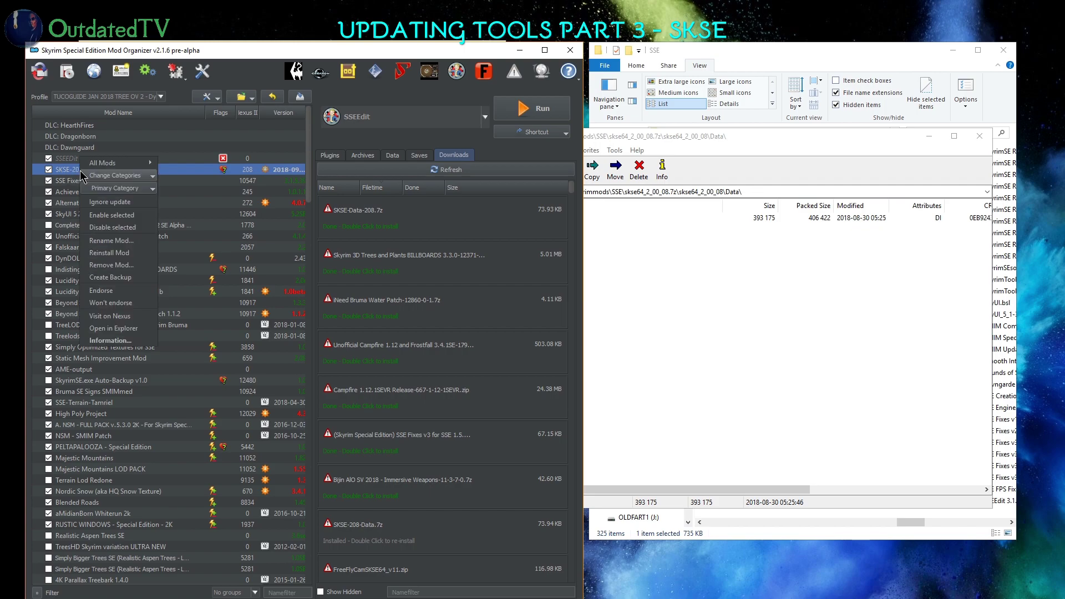
left_click(132, 266)
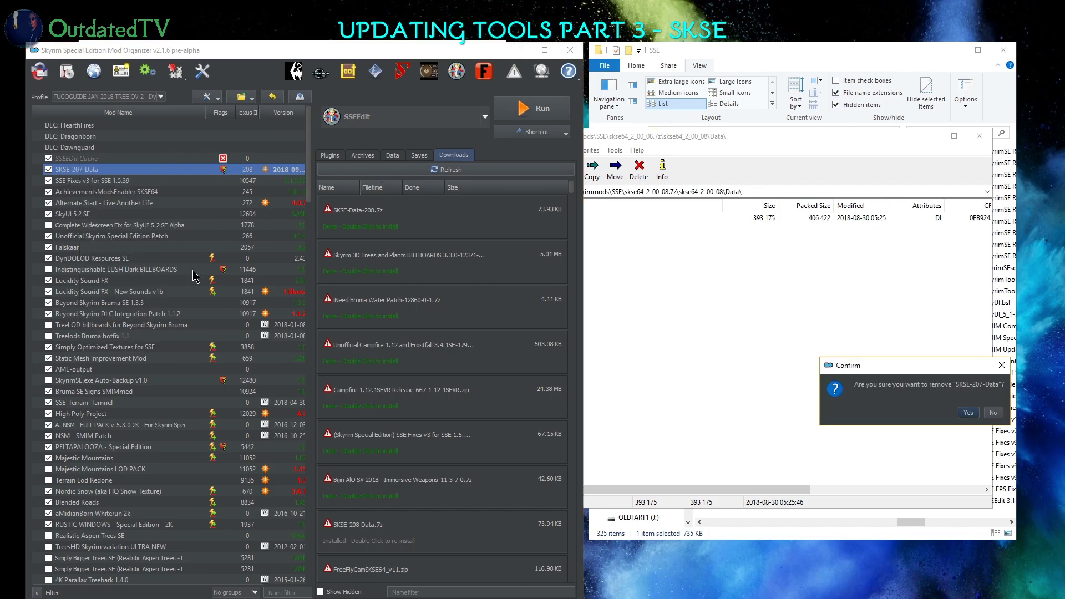
left_click(991, 424)
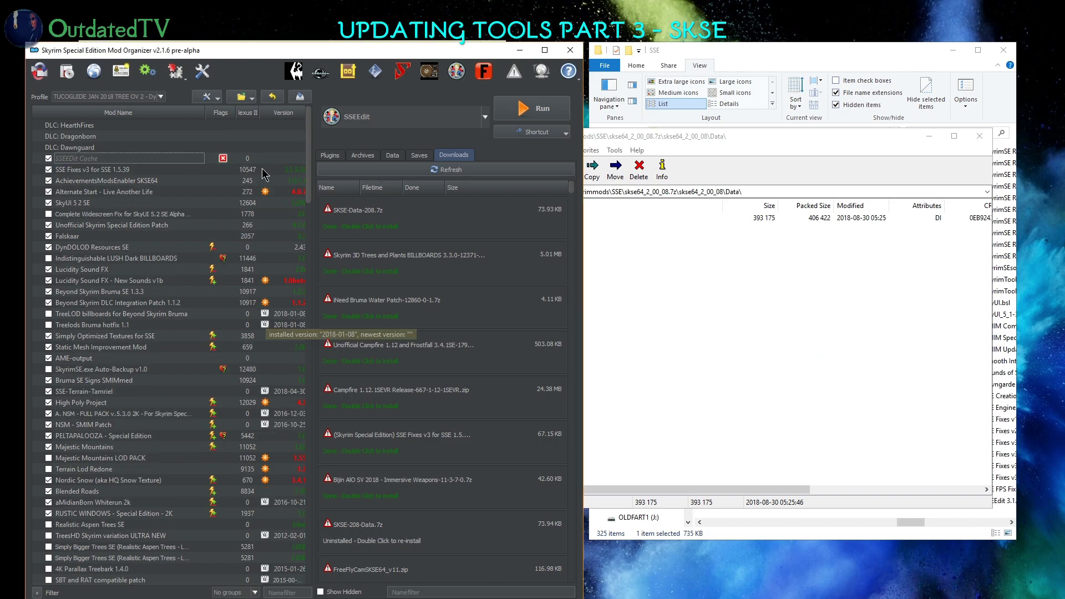
- Install SKSE-Data-208.7z manually as SKSE-Data-208, and enable it directly above SSEEdit Cache in the mod list
double_click(361, 222)
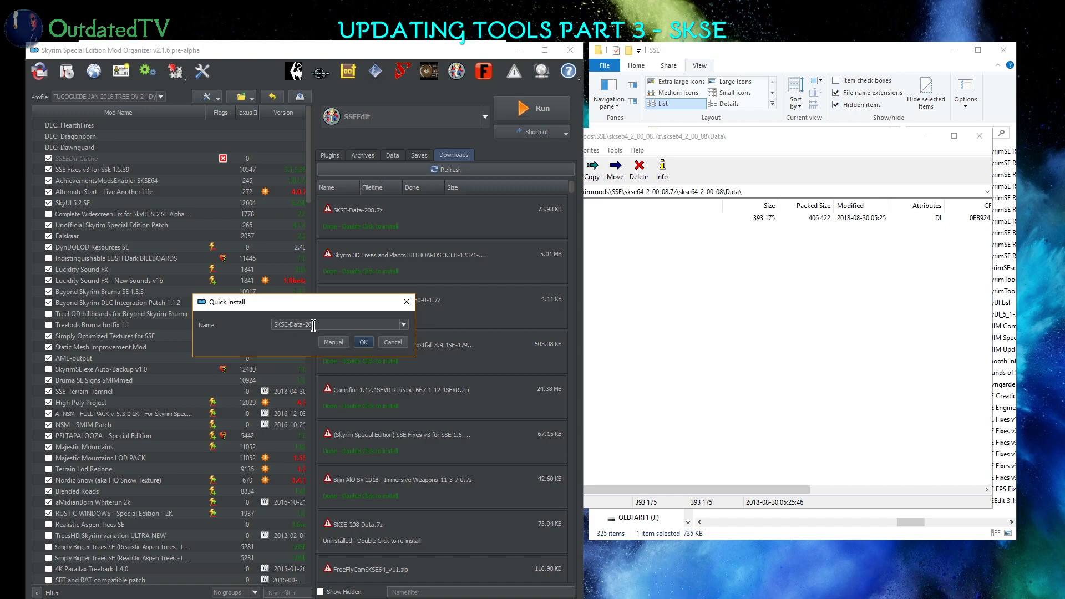
left_click(335, 343)
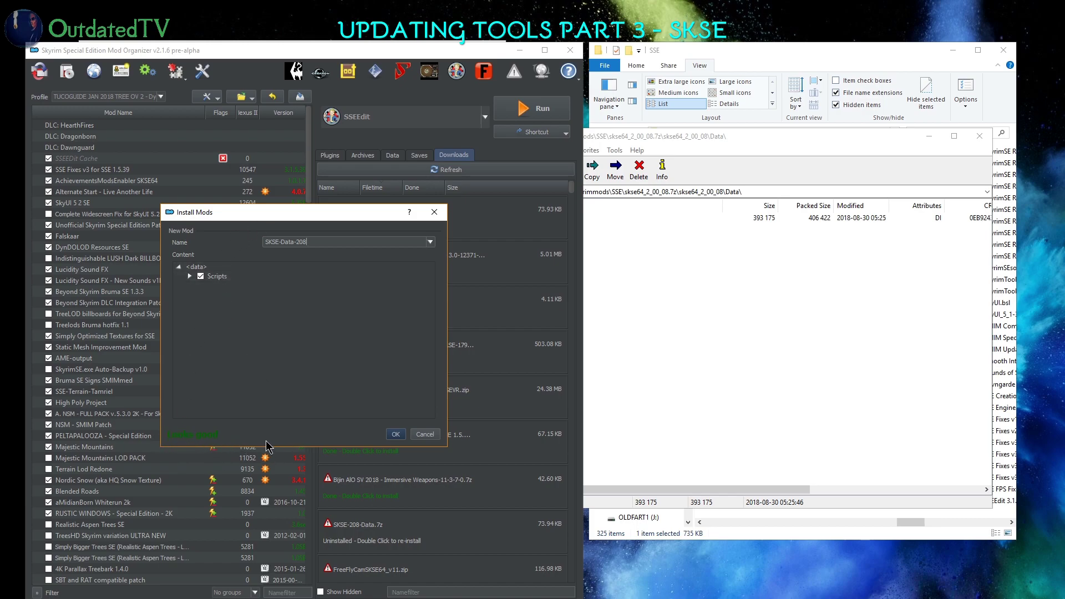
left_click(396, 434)
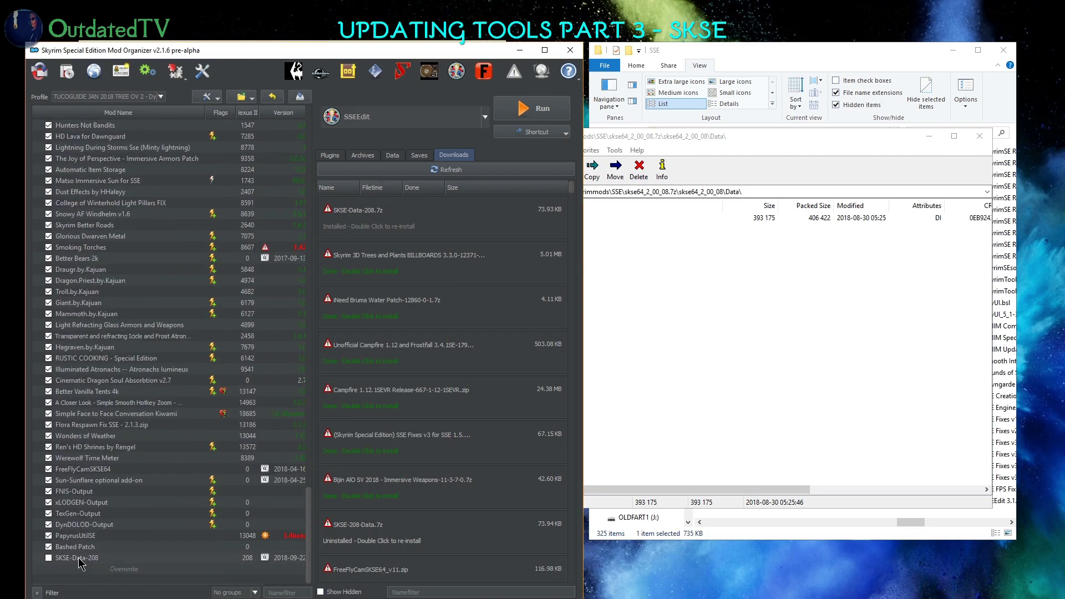
left_click_drag(81, 557, 141, 152)
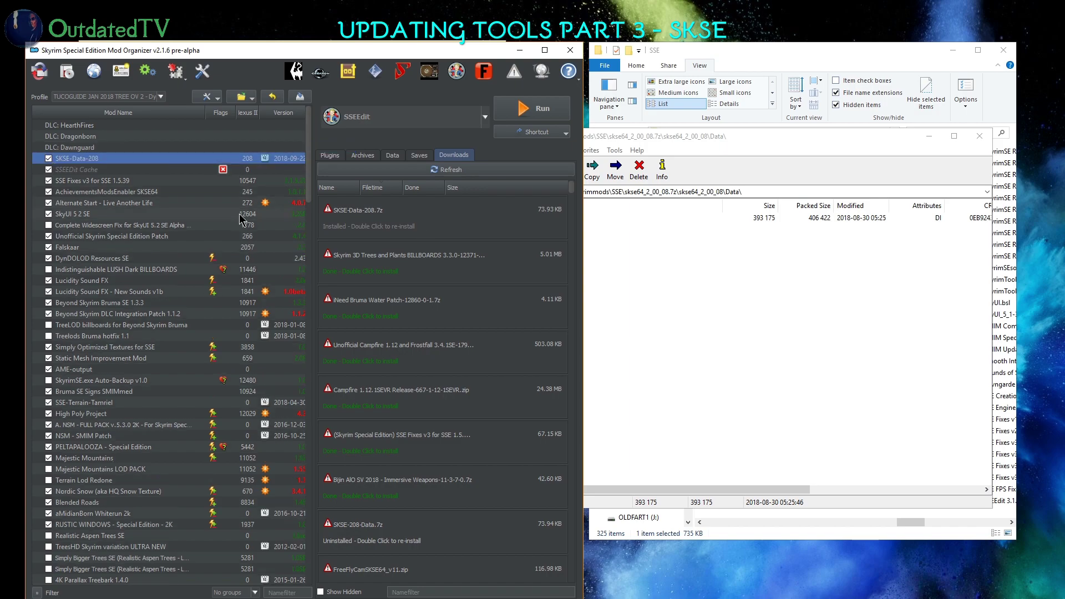
key("space")
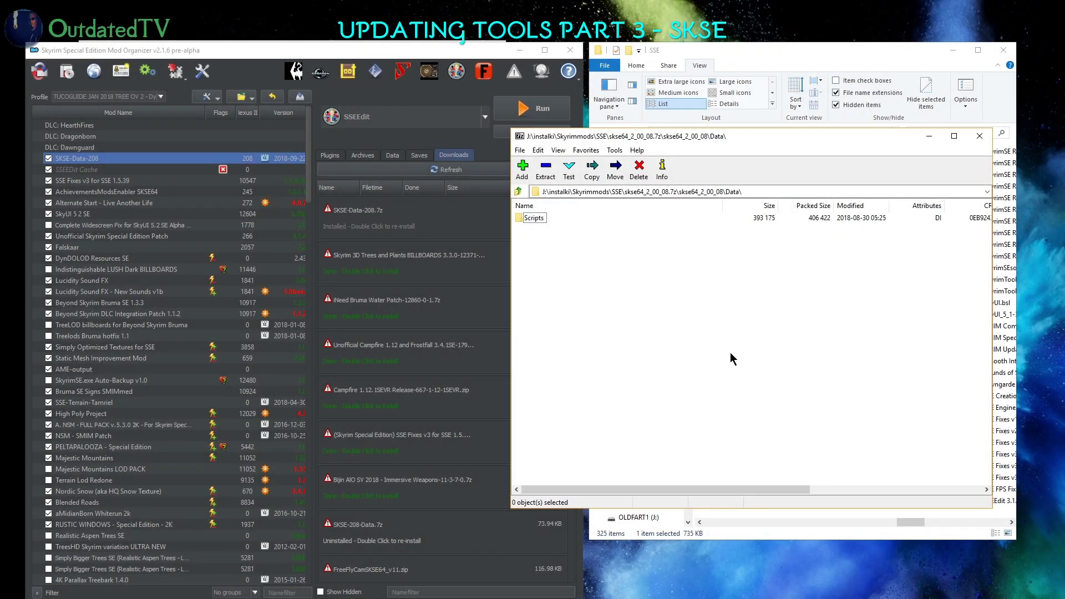
- Review the loose skse64 files and the Data folder in the skse64_2_00_08 archive, and return to Mod Organizer
left_click(518, 191)
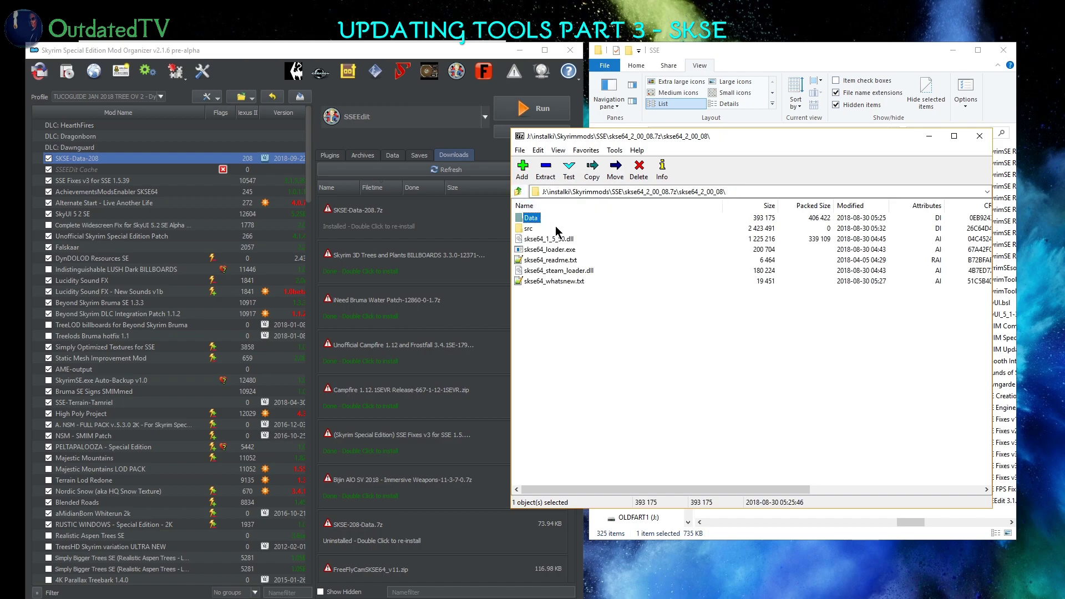
left_click(550, 238)
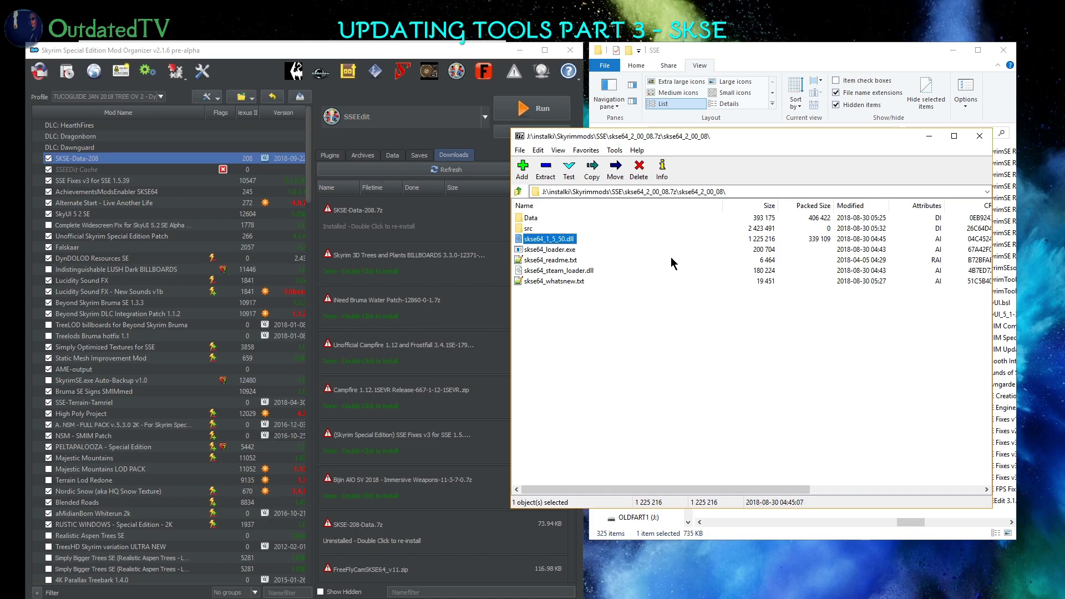
key("shift+Down")
key("shift+Down")
key("shift+Down")
key("shift+Down")
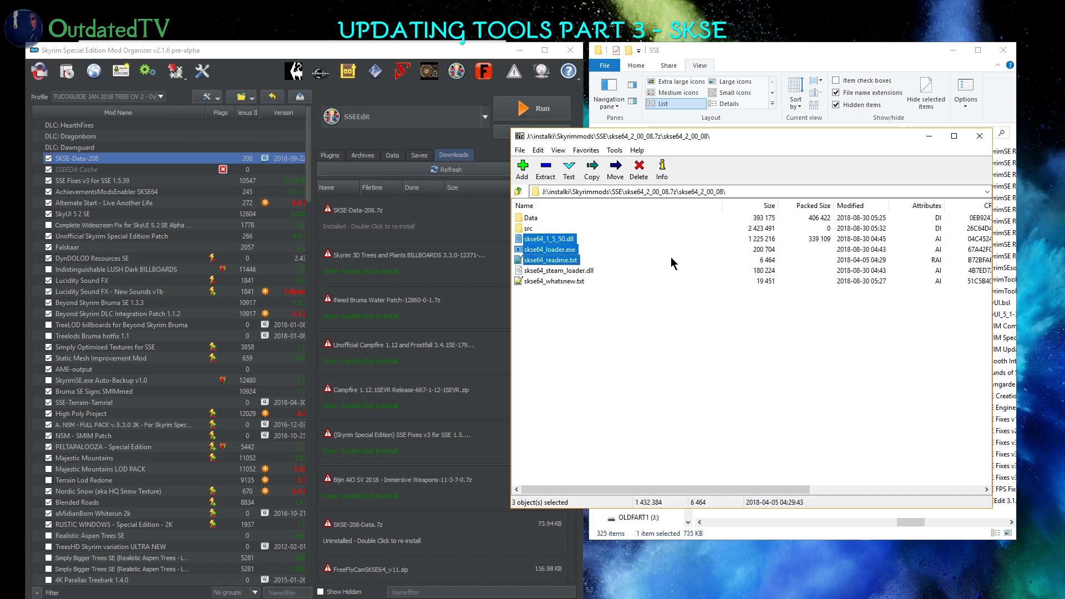
left_click(535, 301)
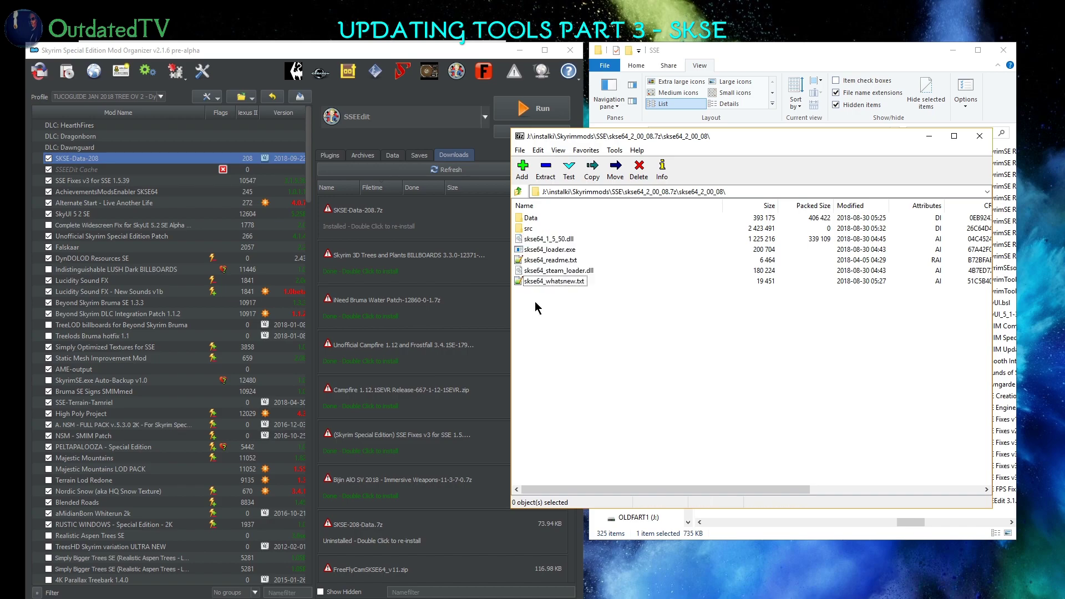
left_click(531, 218)
double_click(542, 218)
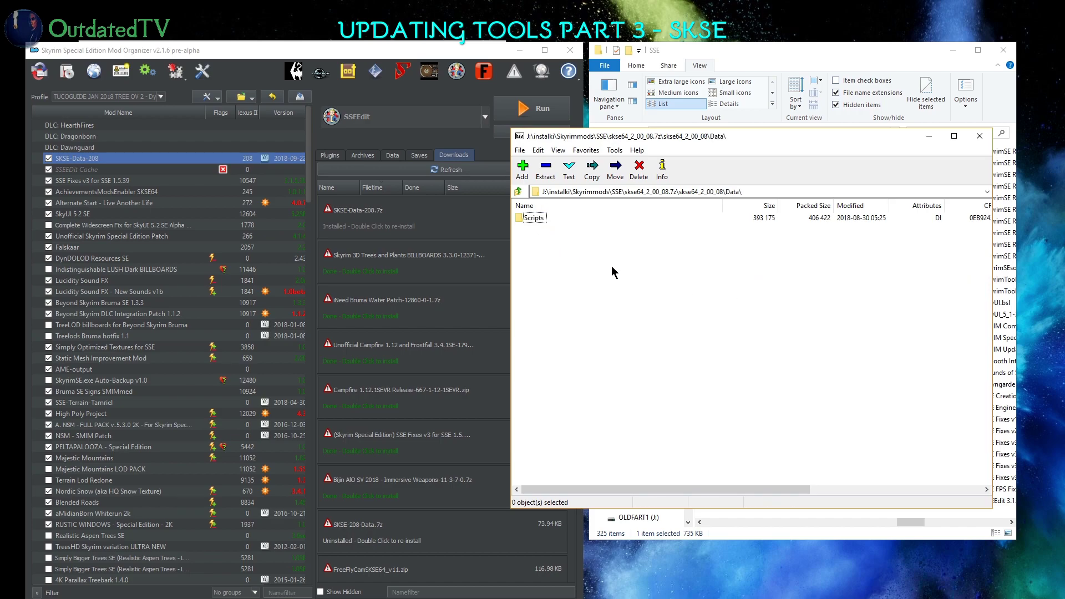
left_click(486, 323)
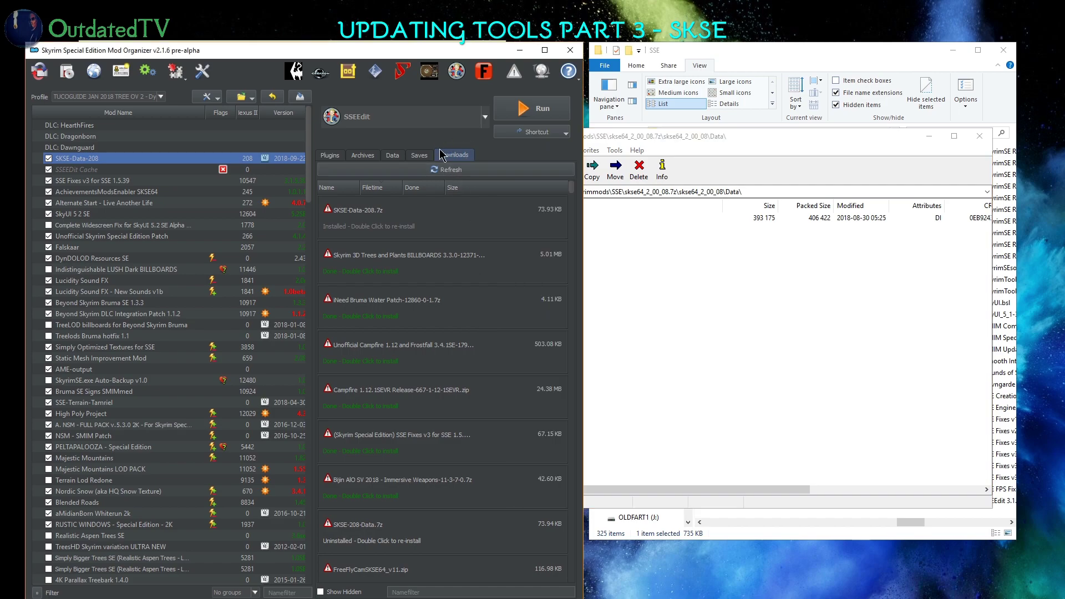